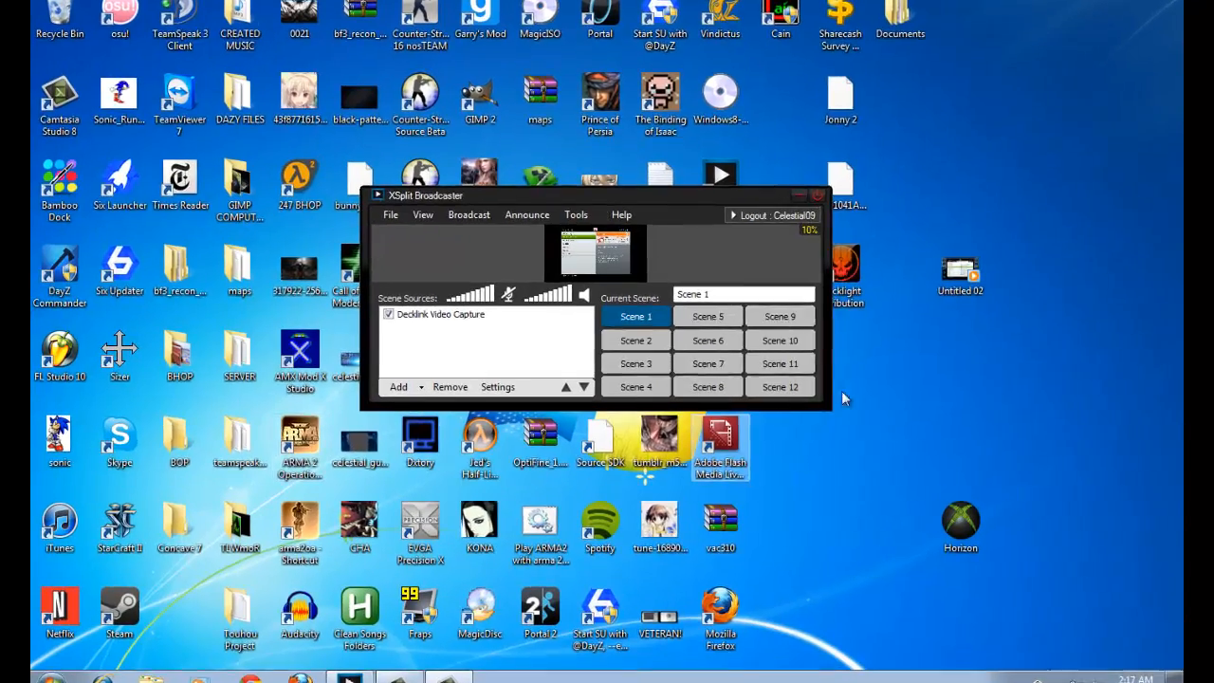
Enlarge the stage preview by changing the viewport scale.
{"action": "left_click", "coordinate": [423, 214]}
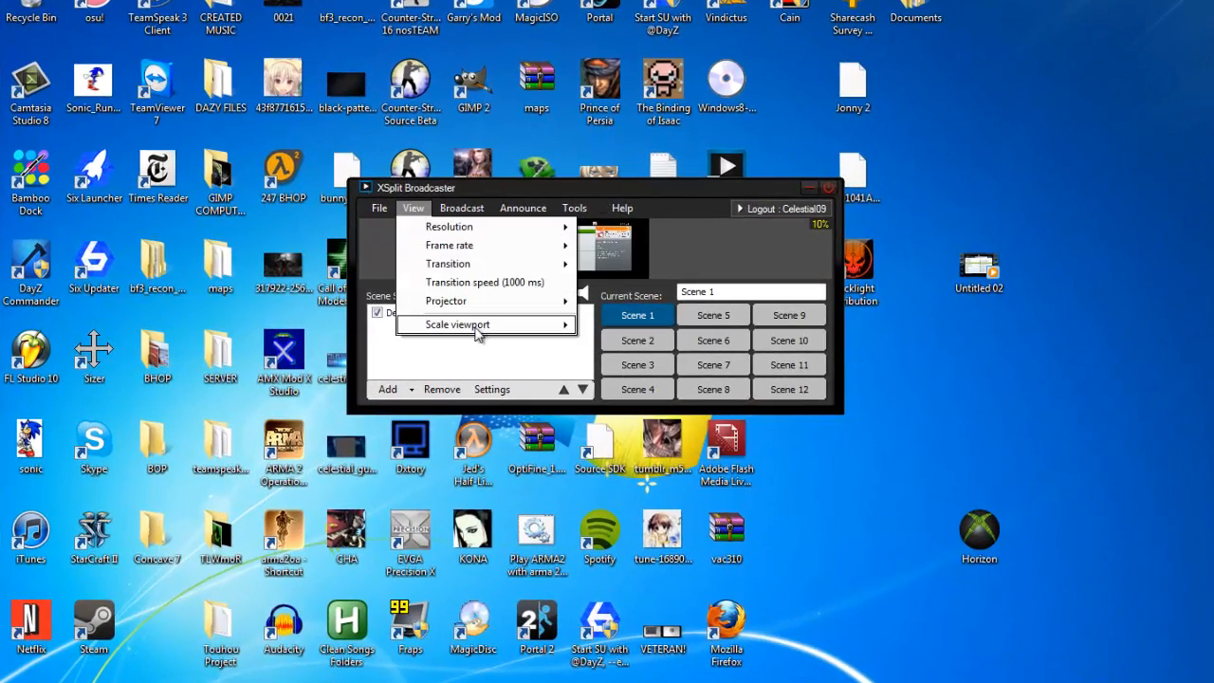
{"action": "mouse_move", "coordinate": [477, 330]}
{"action": "left_click", "coordinate": [626, 326]}
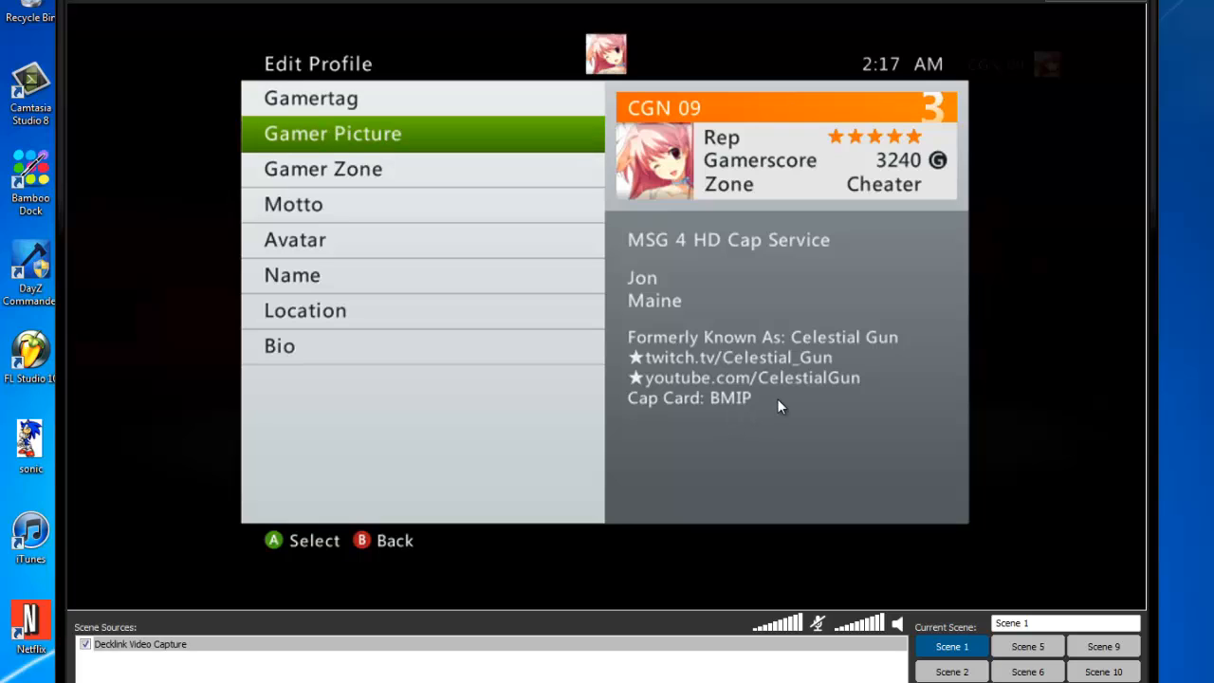
Set the stage resolution to 1920 x 1080 HDTV (16:9).
{"action": "left_click", "coordinate": [133, 5]}
{"action": "mouse_move", "coordinate": [143, 19]}
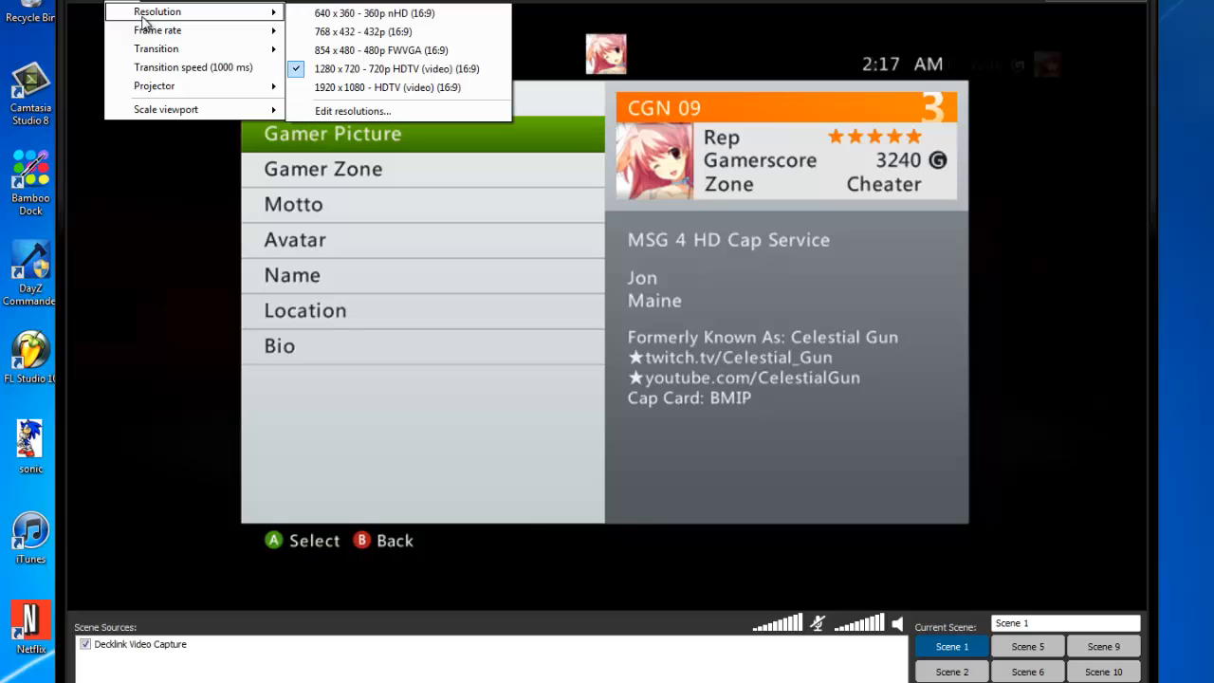
{"action": "left_click", "coordinate": [366, 87]}
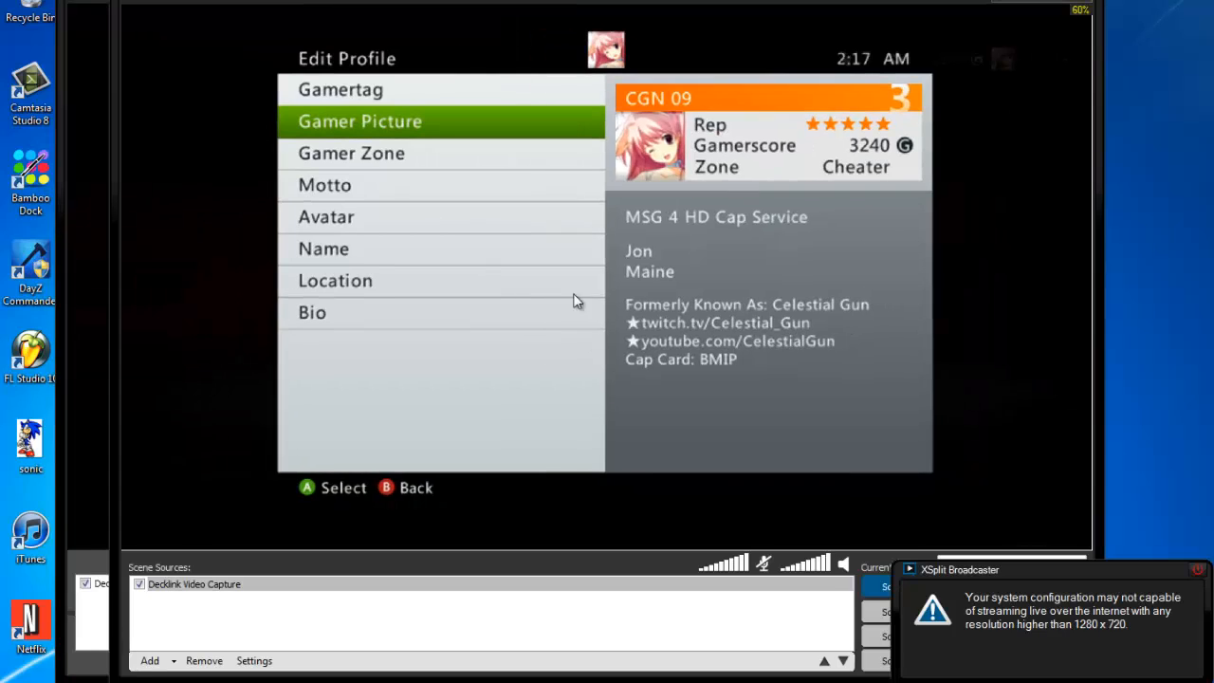
Set the stage resolution back to 1280 x 720 (16:9) and dismiss the system configuration notice.
{"action": "left_click", "coordinate": [176, 2]}
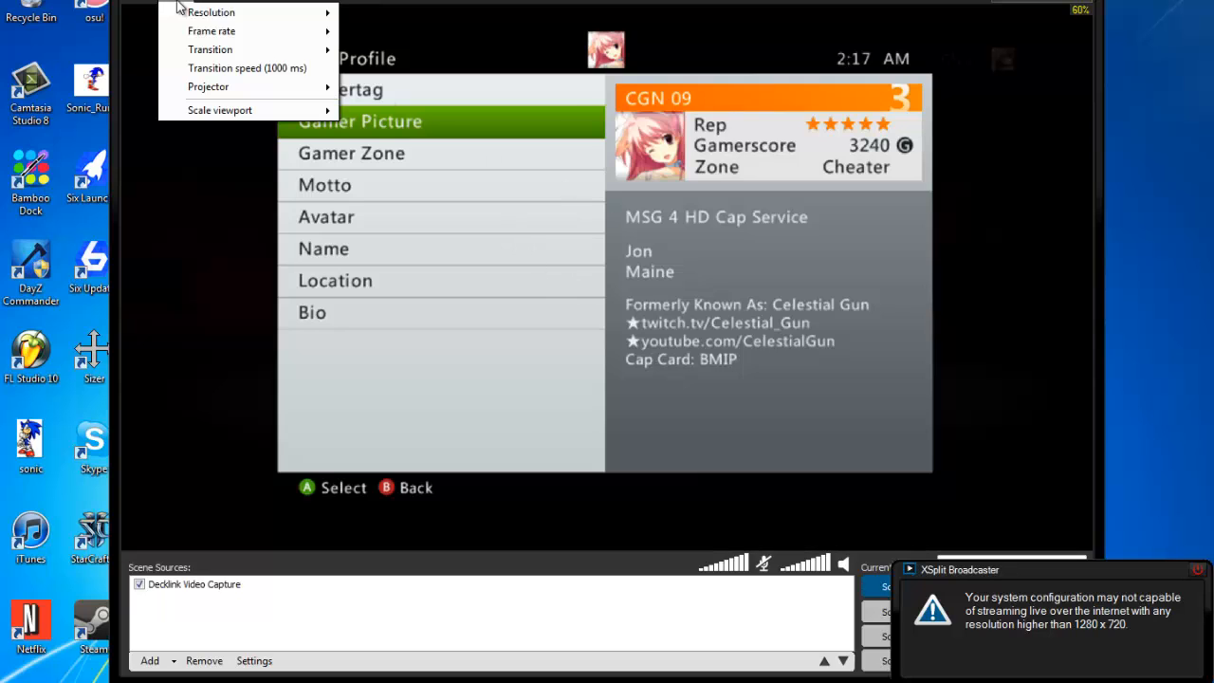
{"action": "mouse_move", "coordinate": [211, 13]}
{"action": "left_click", "coordinate": [393, 87]}
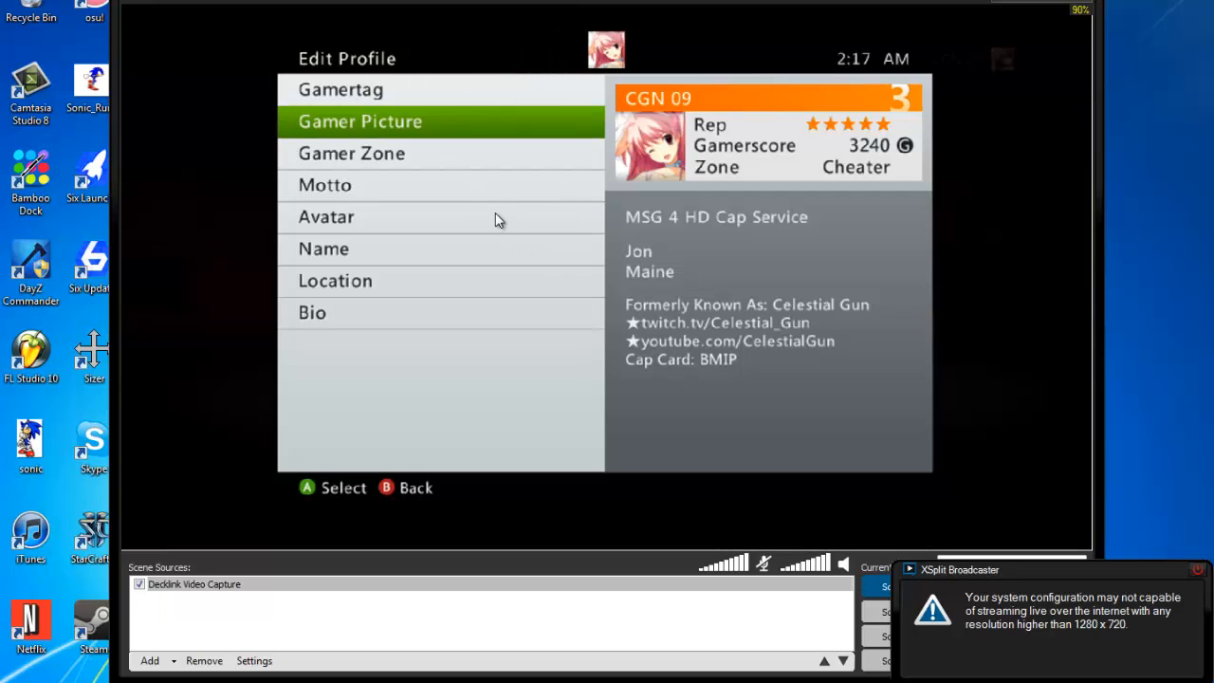
{"action": "left_click", "coordinate": [1198, 570]}
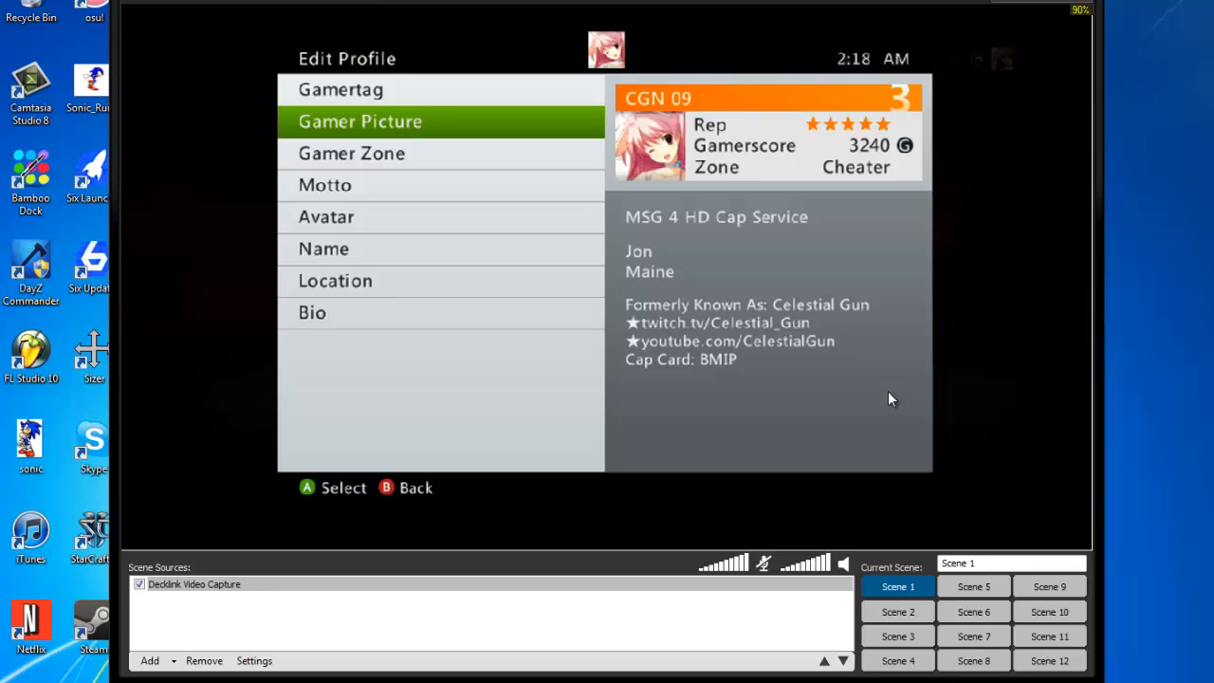
{"action": "left_click", "coordinate": [180, 1]}
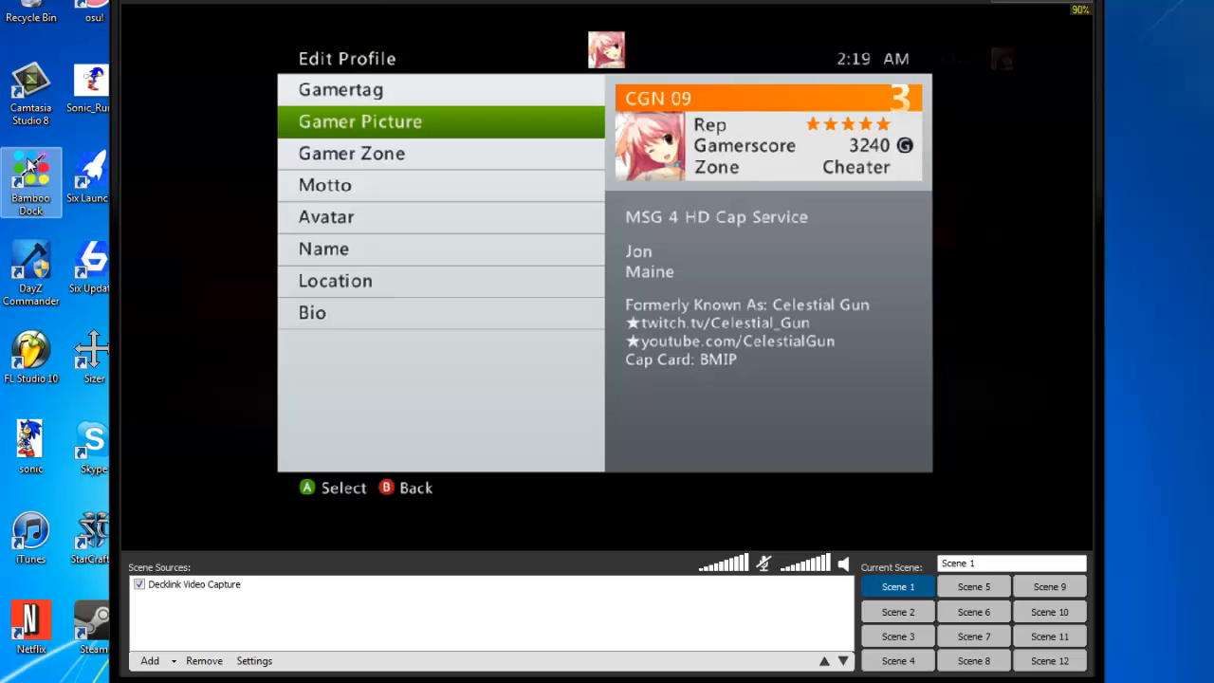
{"action": "left_click", "coordinate": [318, 226]}
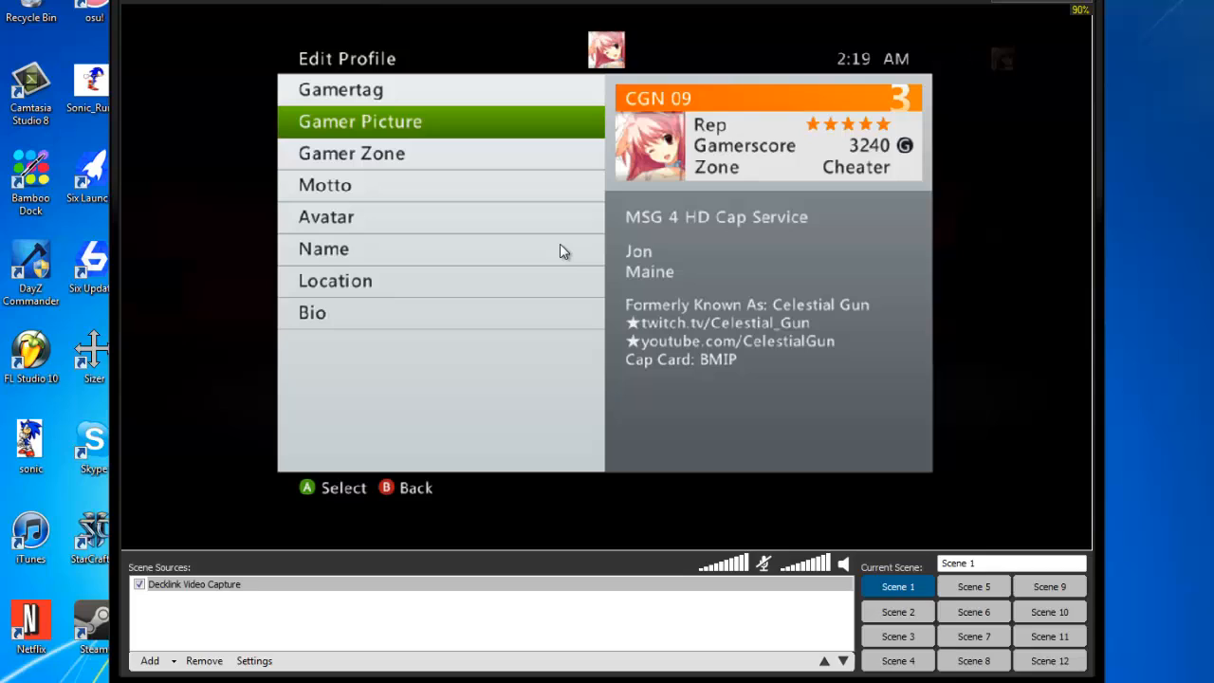
Switch the stage resolution to 640 x 360 - 360p nHD (16:9).
{"action": "right_click", "coordinate": [186, 5]}
{"action": "mouse_move", "coordinate": [187, 14]}
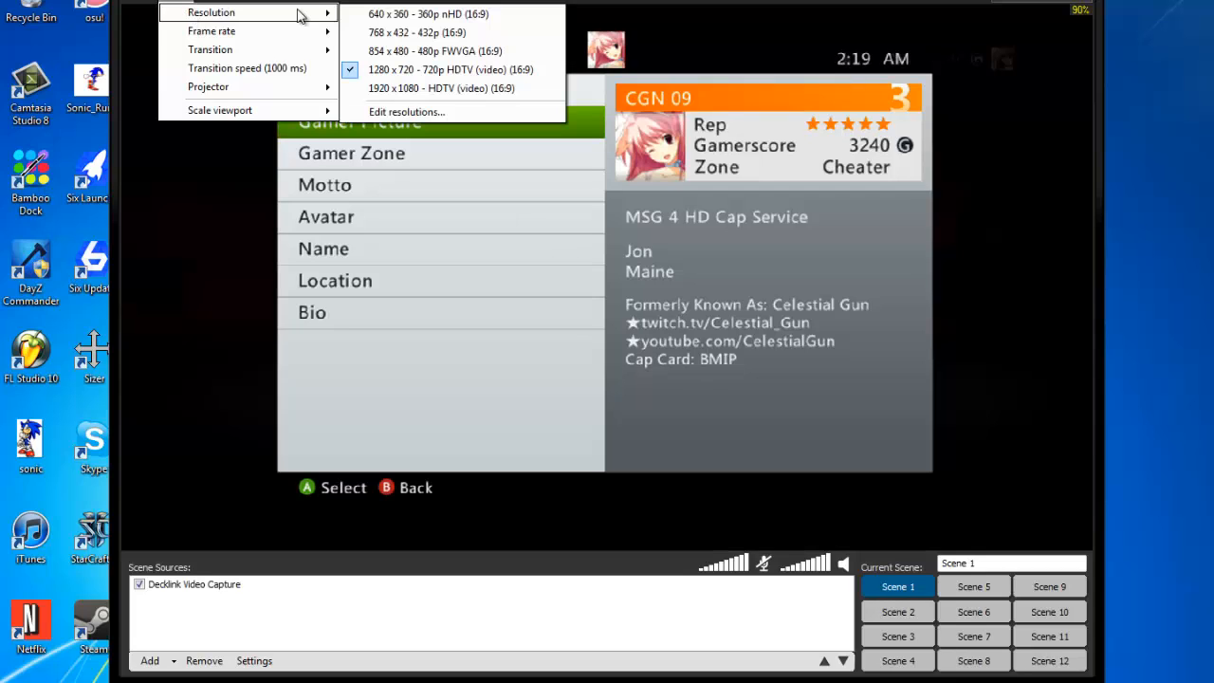
{"action": "left_click", "coordinate": [370, 17]}
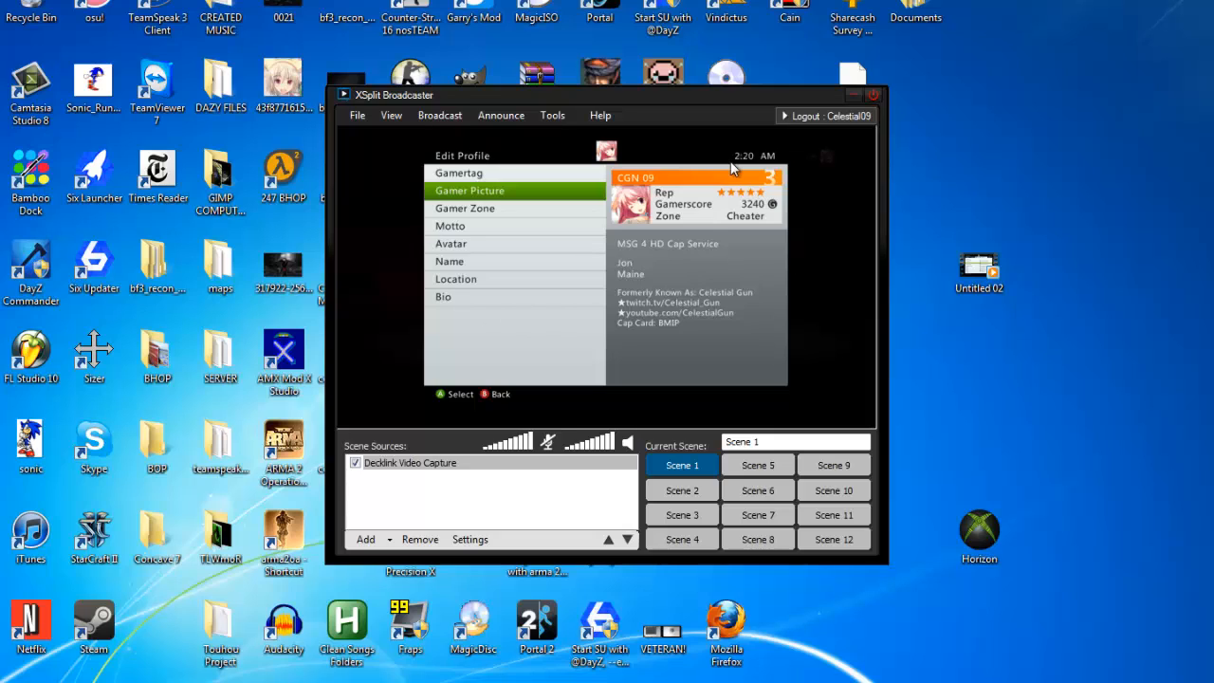
Change the stage resolution to 854 x 480 - 480p FWVGA (16:9).
{"action": "left_click", "coordinate": [391, 115]}
{"action": "mouse_move", "coordinate": [406, 137]}
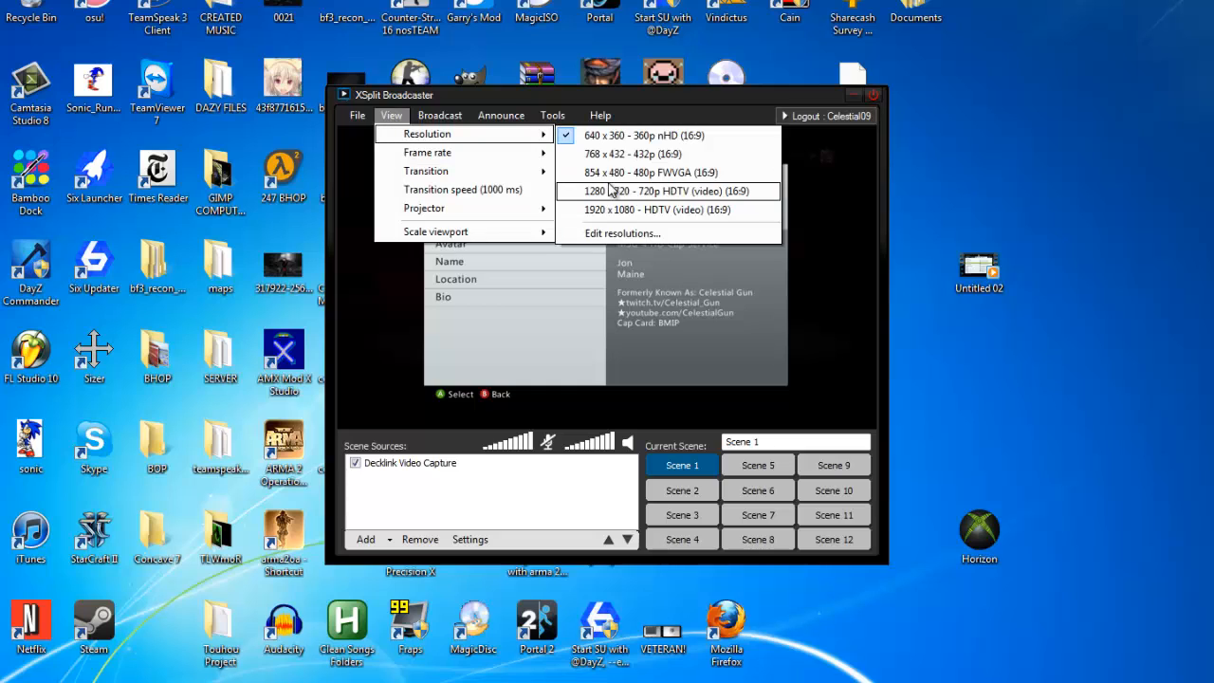
{"action": "left_click", "coordinate": [650, 172]}
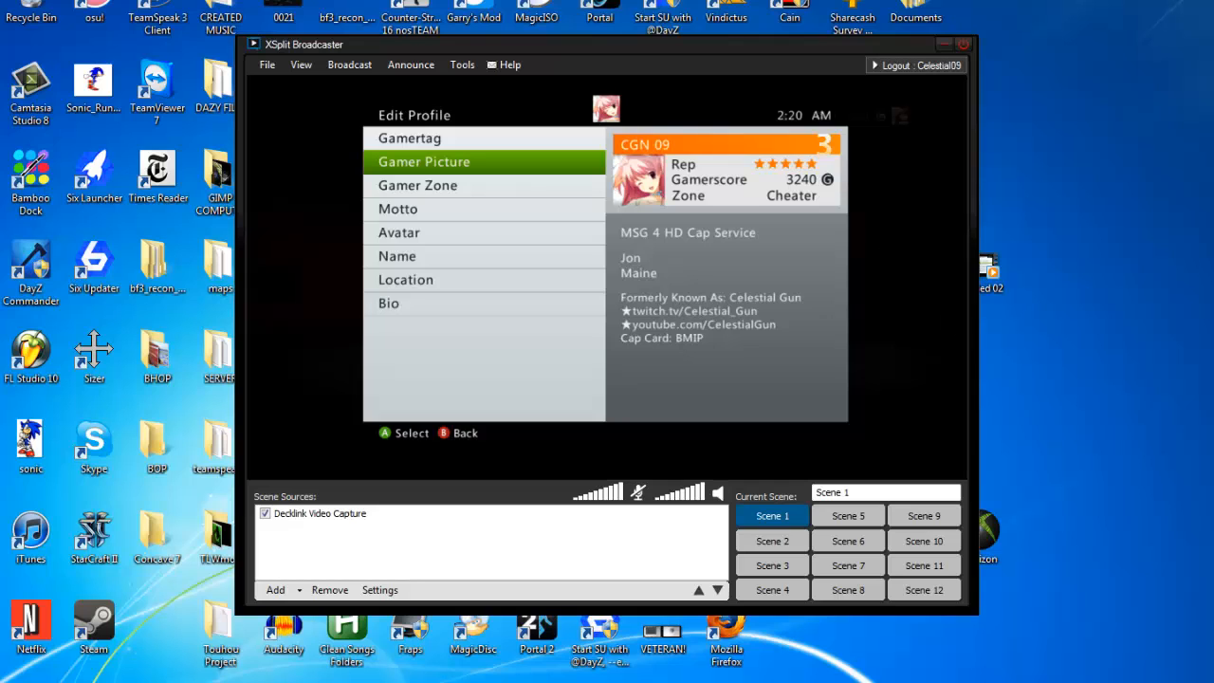
Raise the stage resolution to 1280 x 720 - 720p HDTV (16:9).
{"action": "left_click", "coordinate": [302, 64]}
{"action": "mouse_move", "coordinate": [316, 83]}
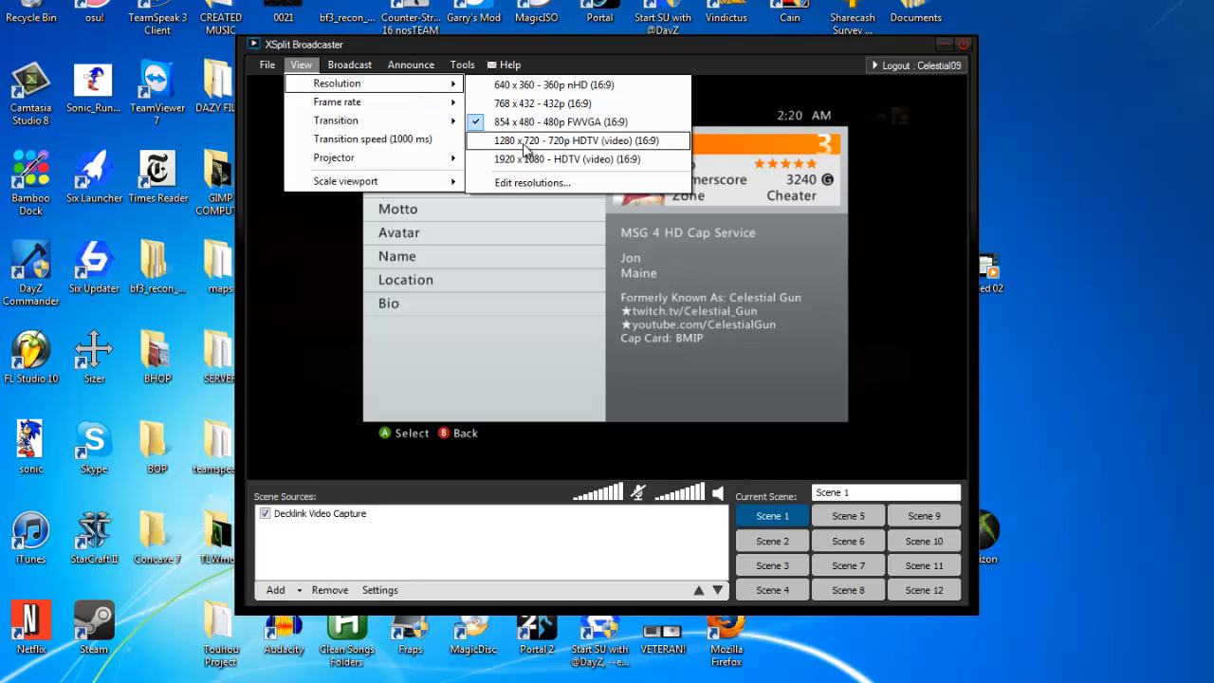
{"action": "left_click", "coordinate": [569, 140]}
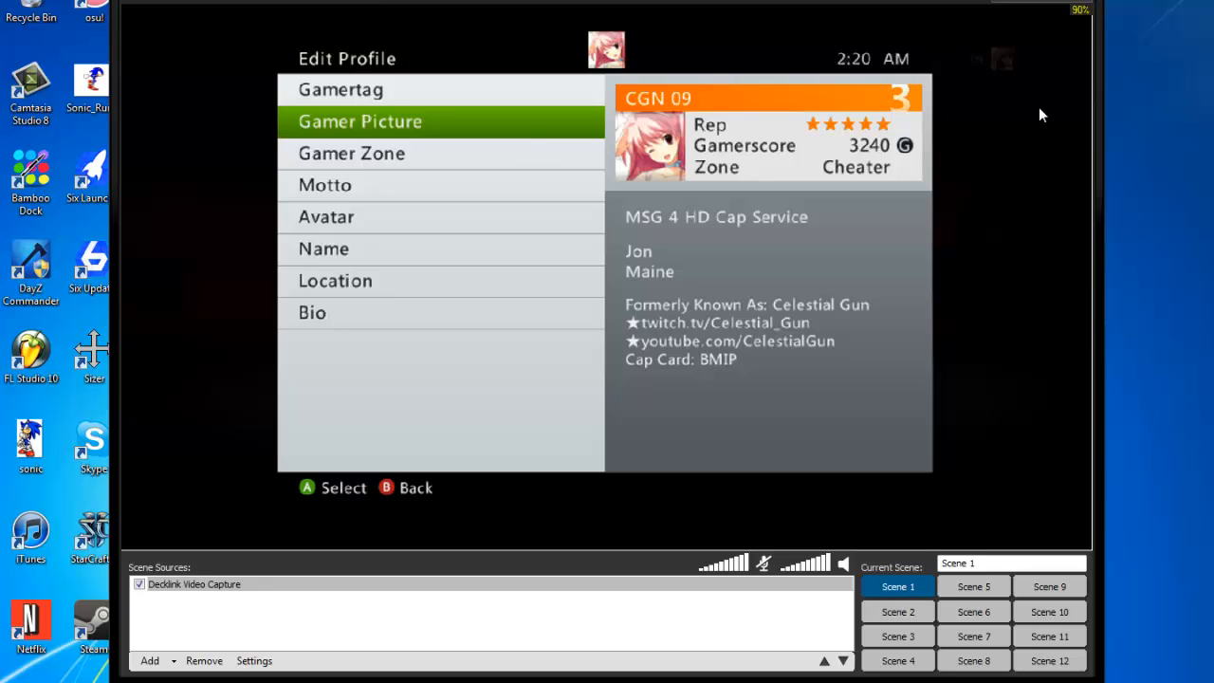
Review the available frame rate options for the stage and leave the setting as it is.
{"action": "left_click", "coordinate": [194, 3]}
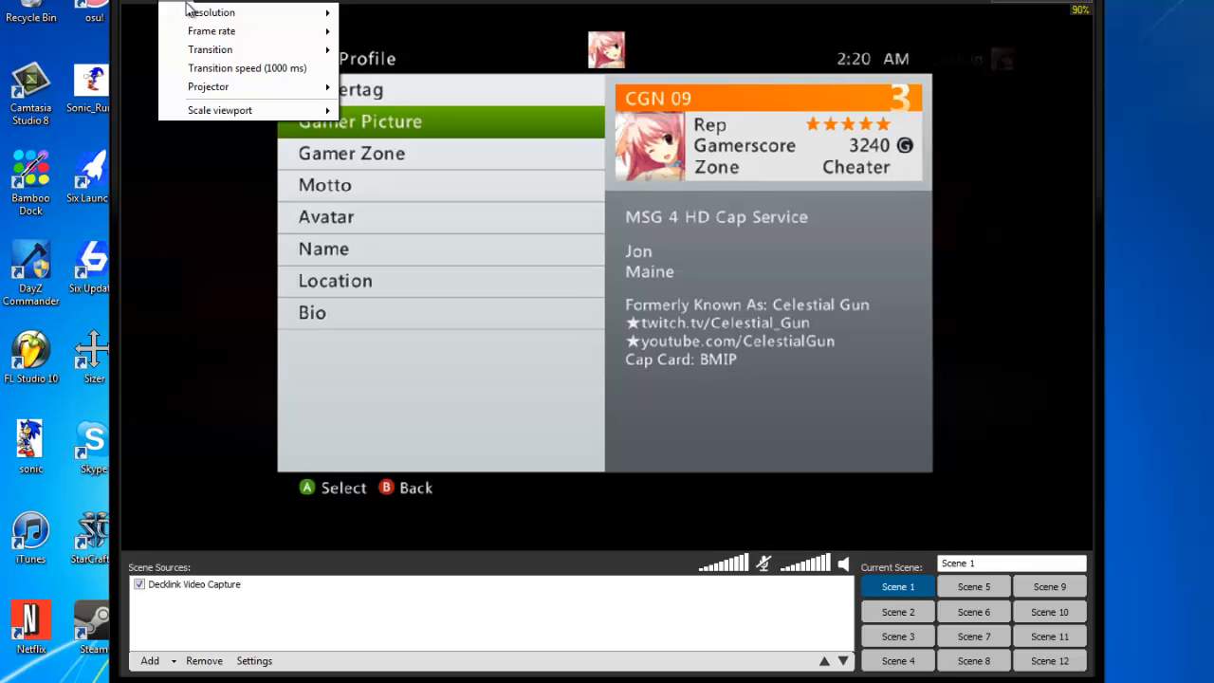
{"action": "left_click", "coordinate": [193, 3]}
{"action": "left_click", "coordinate": [192, 5]}
{"action": "mouse_move", "coordinate": [195, 34]}
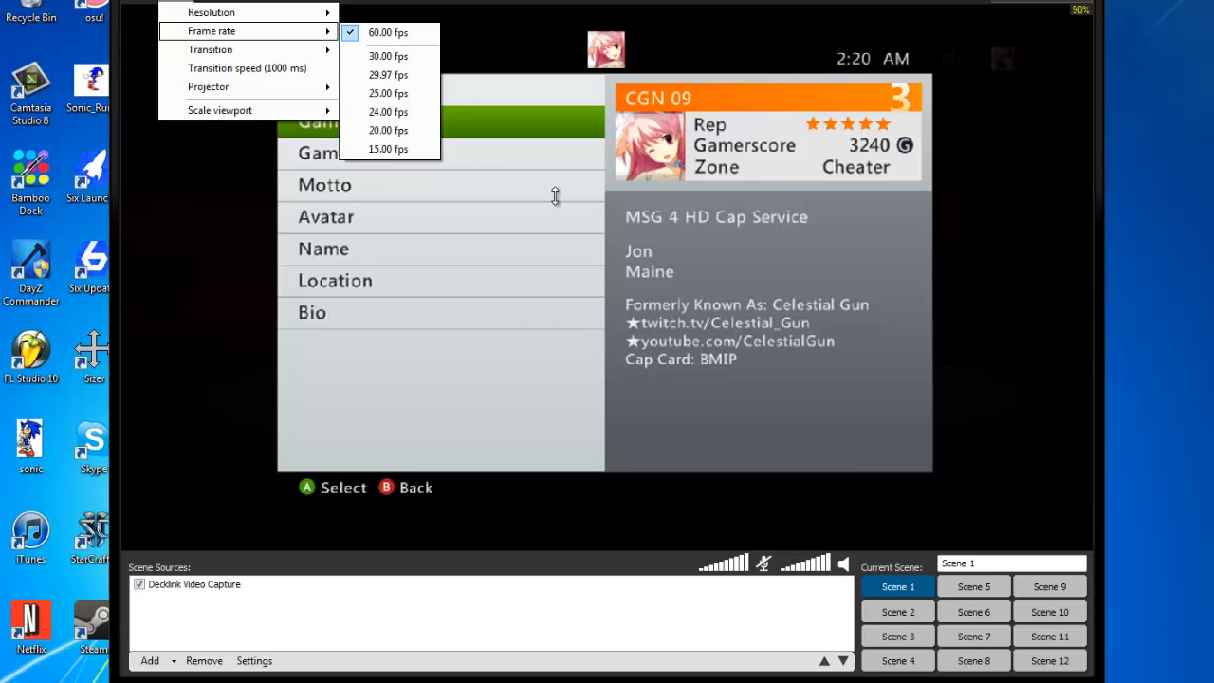
{"action": "left_click", "coordinate": [647, 216]}
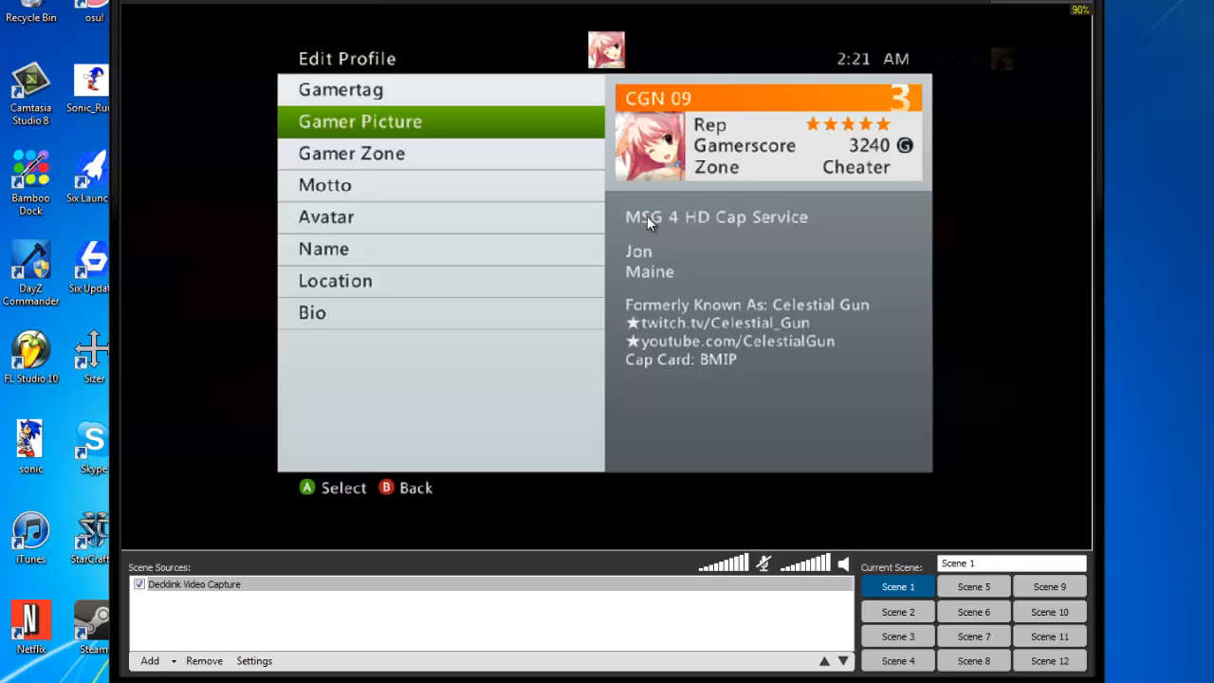
Lower the stage resolution to 640 x 360 - 360p nHD (16:9).
{"action": "right_click", "coordinate": [159, 3]}
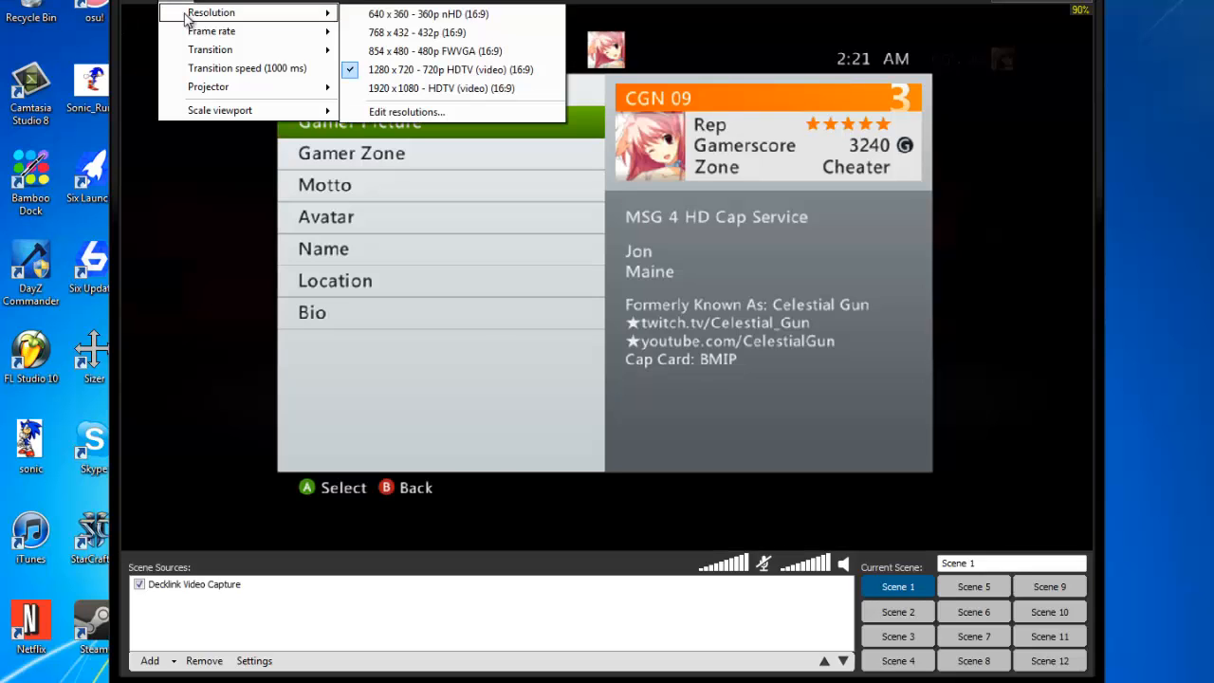
{"action": "left_click", "coordinate": [359, 19]}
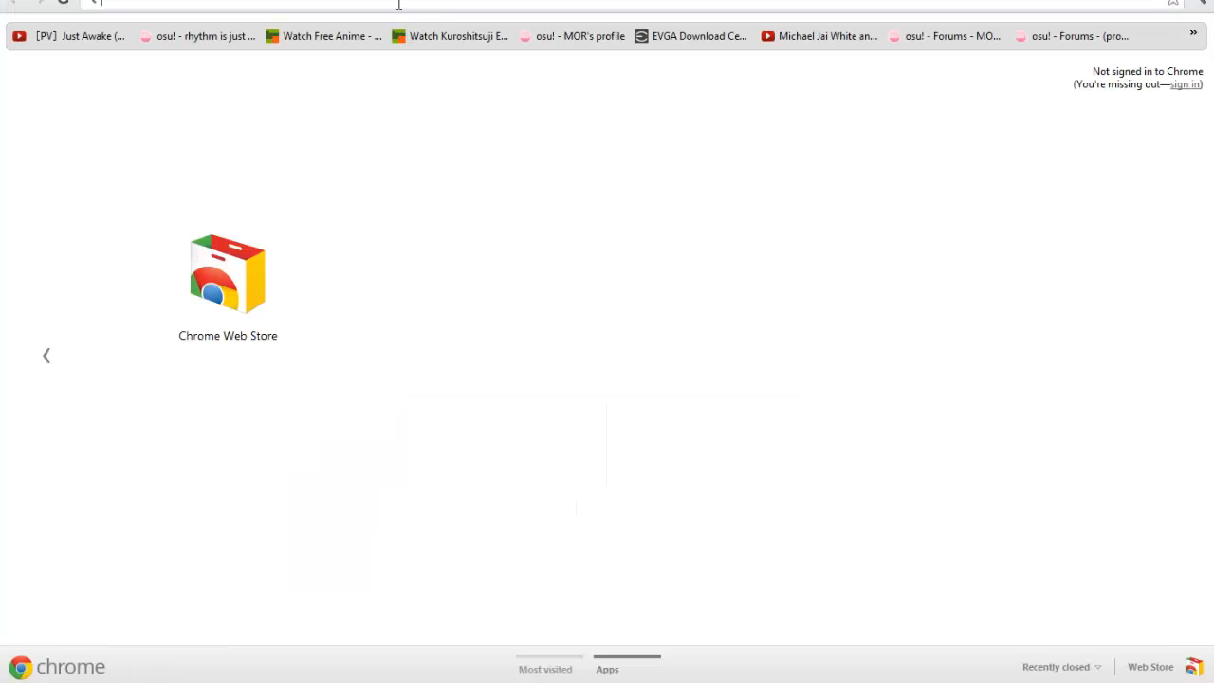
Switch to Chrome and open speedtest.net.
{"action": "type", "text": "speedtest.net"}
{"action": "key", "text": "Return"}
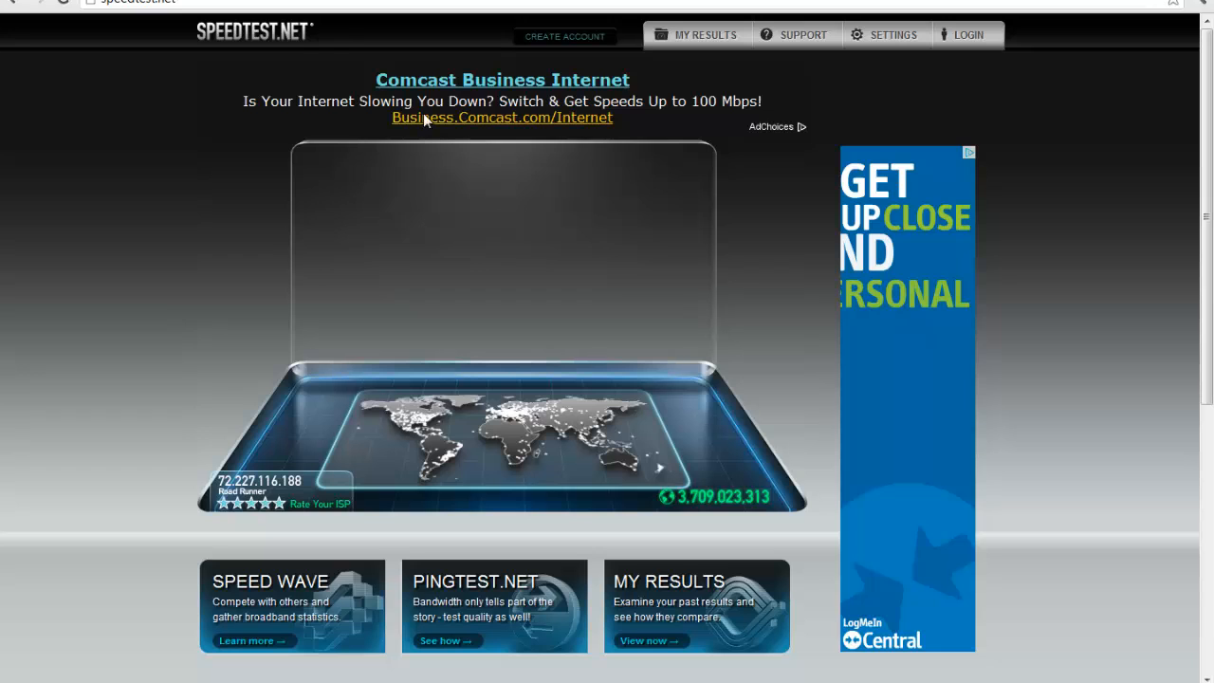
Open the Time Warner Cable speed test at speedtest.nyroc.rr.com and choose the New England location.
{"action": "left_click", "coordinate": [262, 2]}
{"action": "type", "text": "spe"}
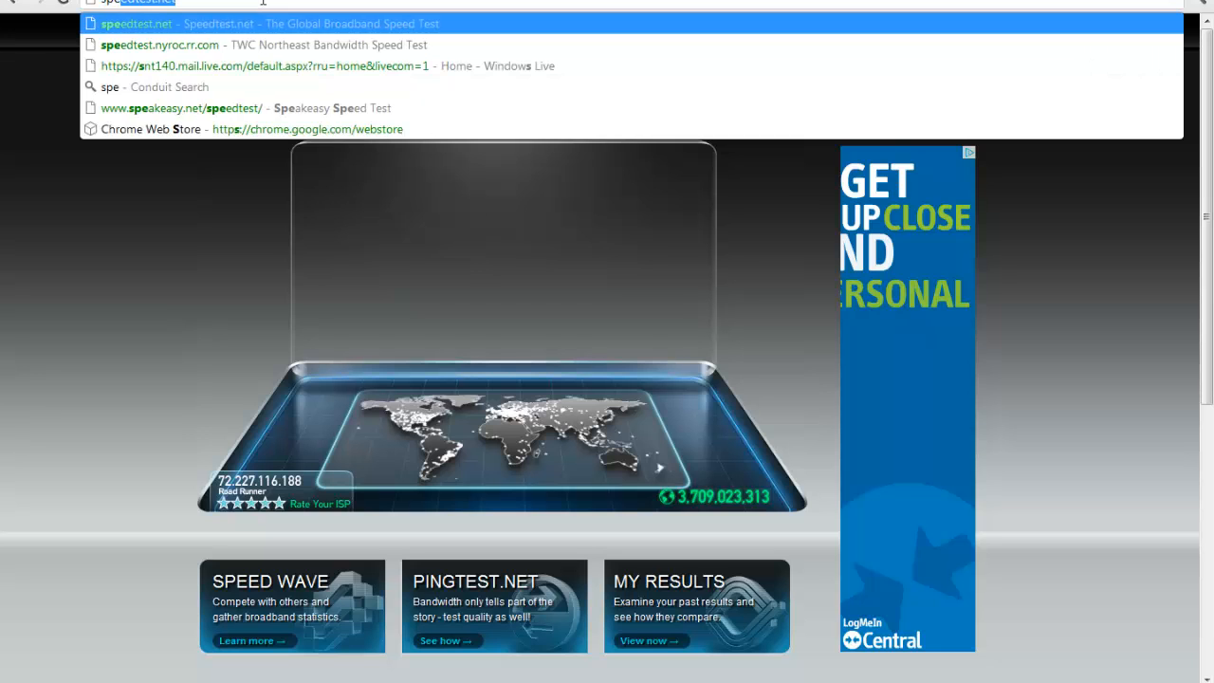
{"action": "key", "text": "Down"}
{"action": "key", "text": "Return"}
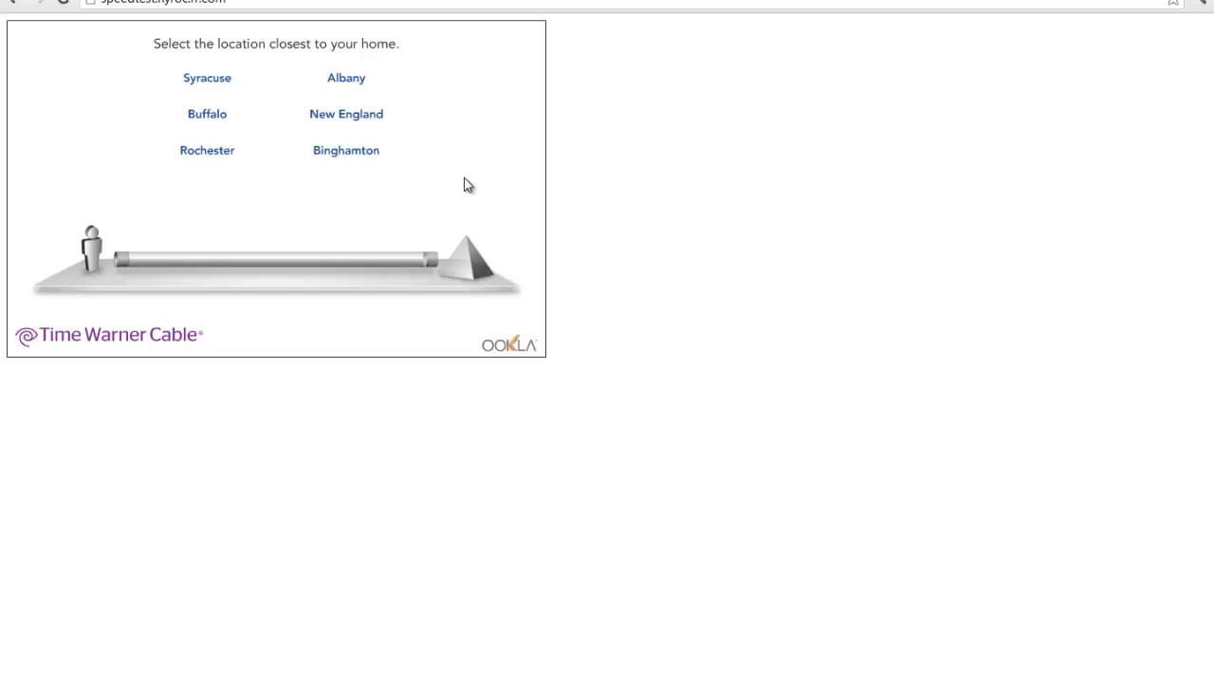
{"action": "left_click", "coordinate": [359, 126]}
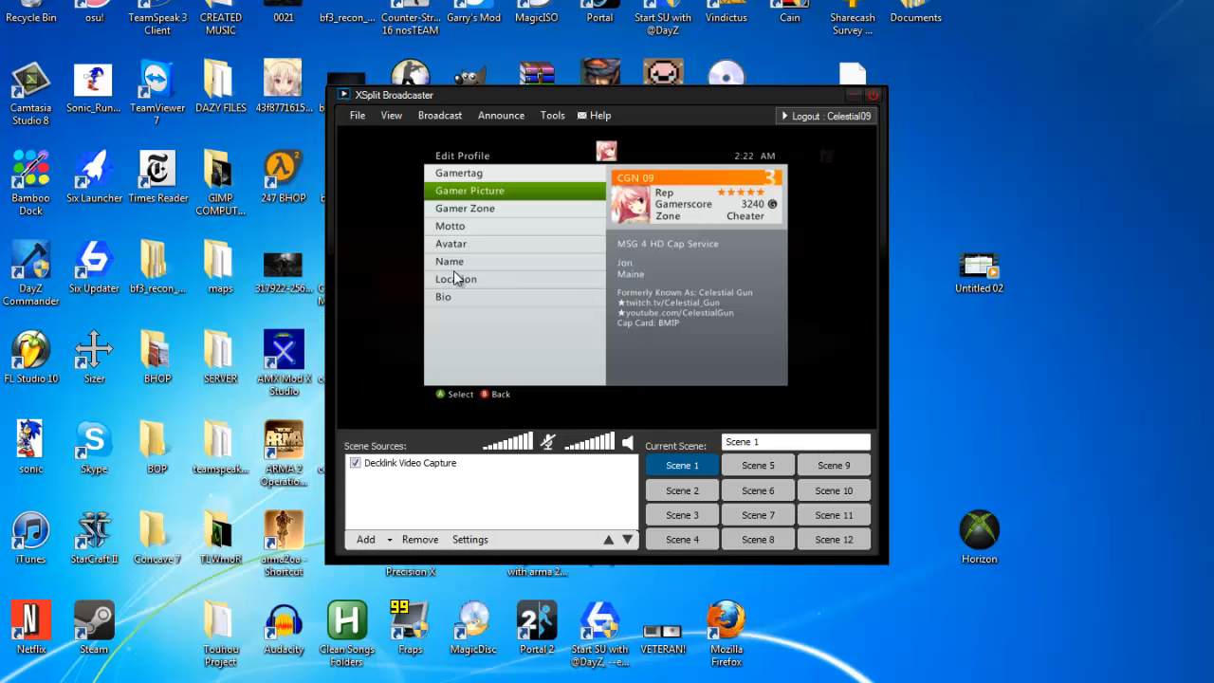
In XSplit Broadcaster, open the user settings for channels and edit the existing Justin/TwitchTV channel's properties.
{"action": "left_click", "coordinate": [552, 116]}
{"action": "left_click", "coordinate": [601, 171]}
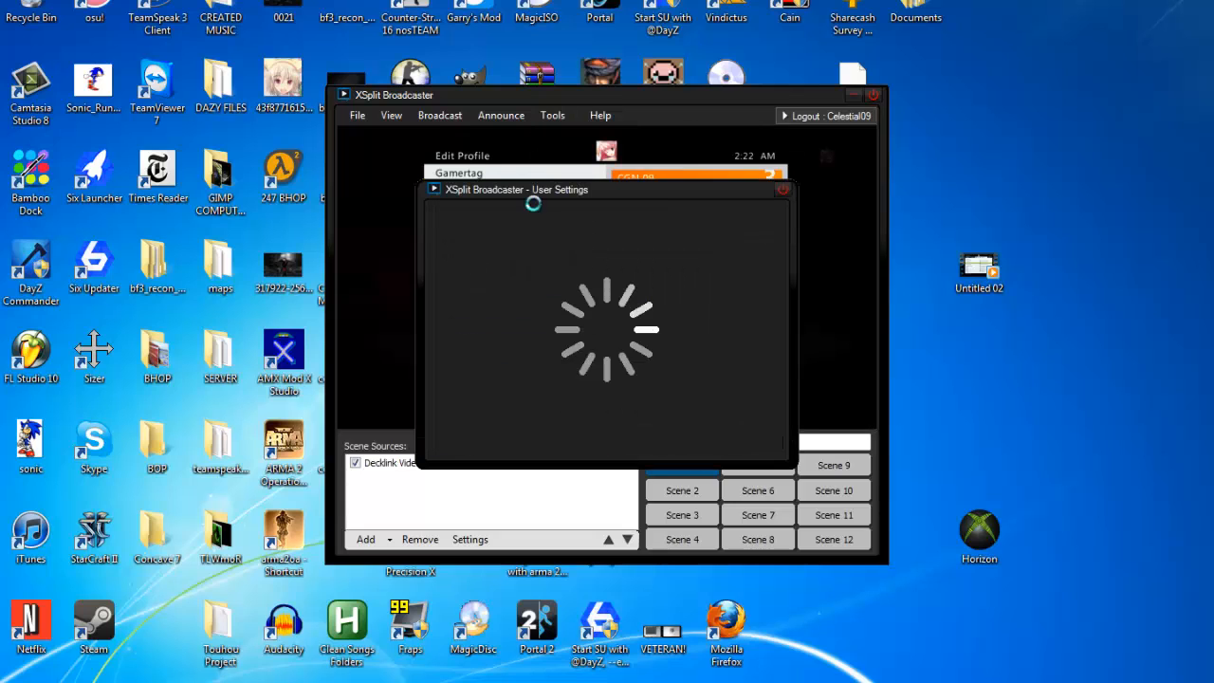
{"action": "left_click", "coordinate": [533, 214]}
{"action": "left_click", "coordinate": [736, 314]}
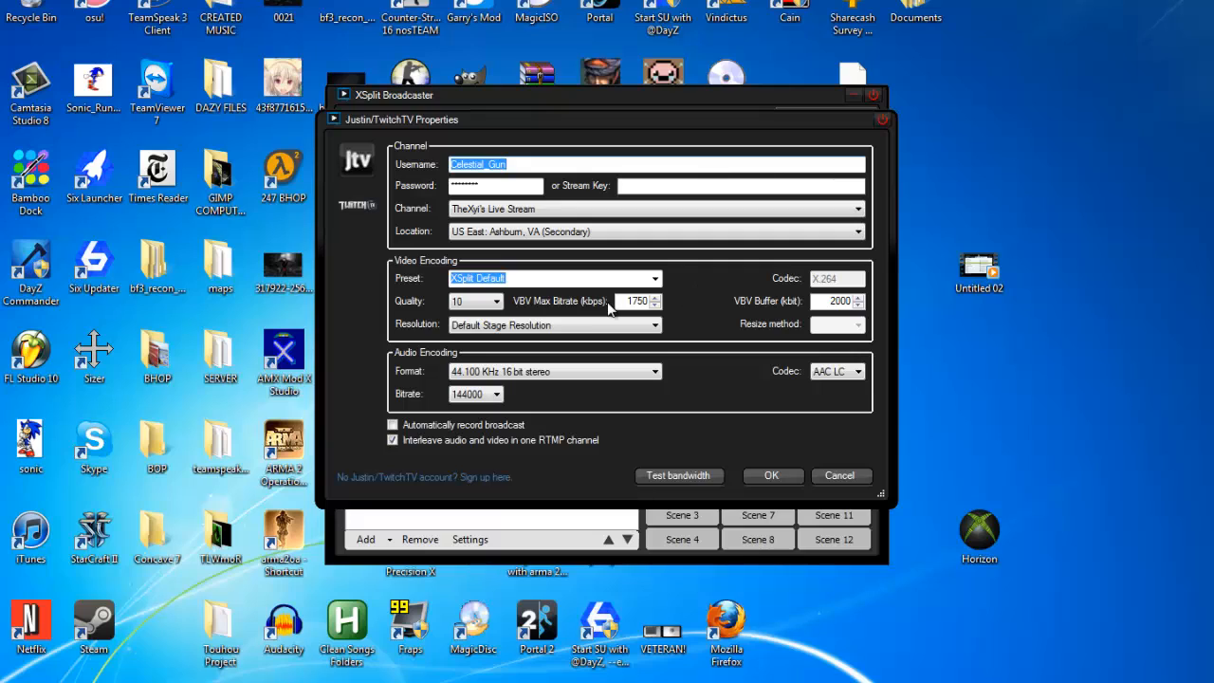
Check the channel's VBV max bitrate and VBV buffer values, and close its properties without saving.
{"action": "double_click", "coordinate": [625, 301]}
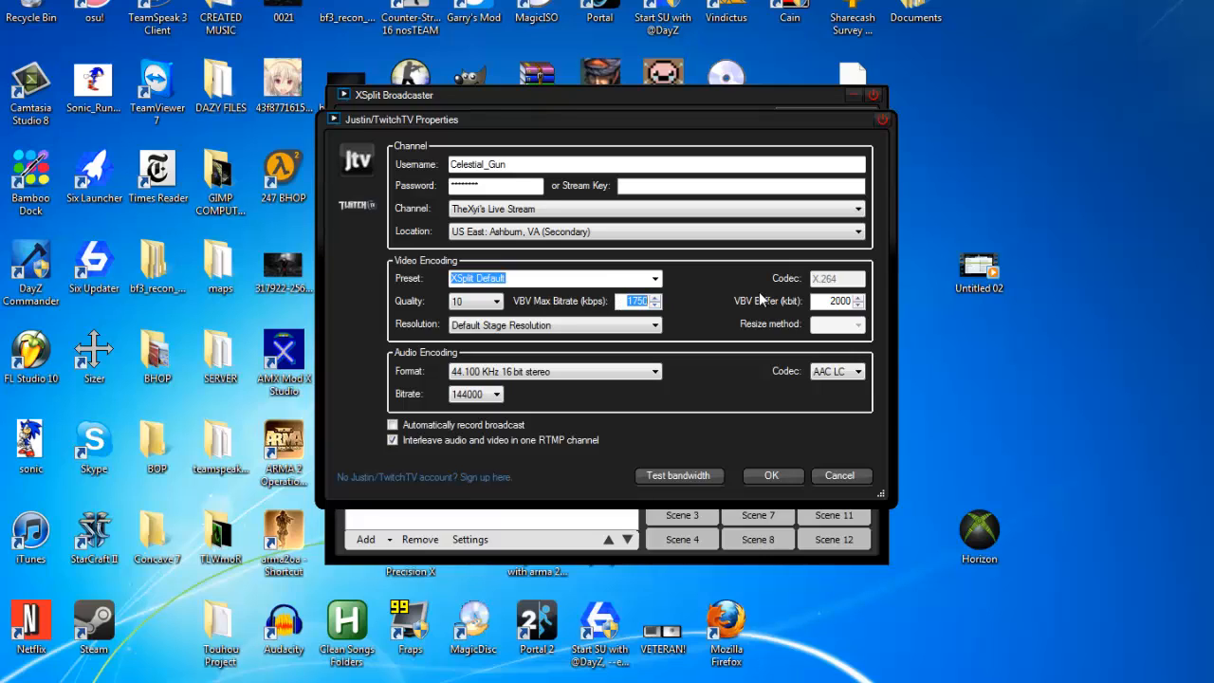
{"action": "double_click", "coordinate": [832, 301]}
{"action": "left_click", "coordinate": [838, 301]}
{"action": "double_click", "coordinate": [839, 300]}
{"action": "left_click", "coordinate": [822, 299]}
{"action": "left_click", "coordinate": [839, 476]}
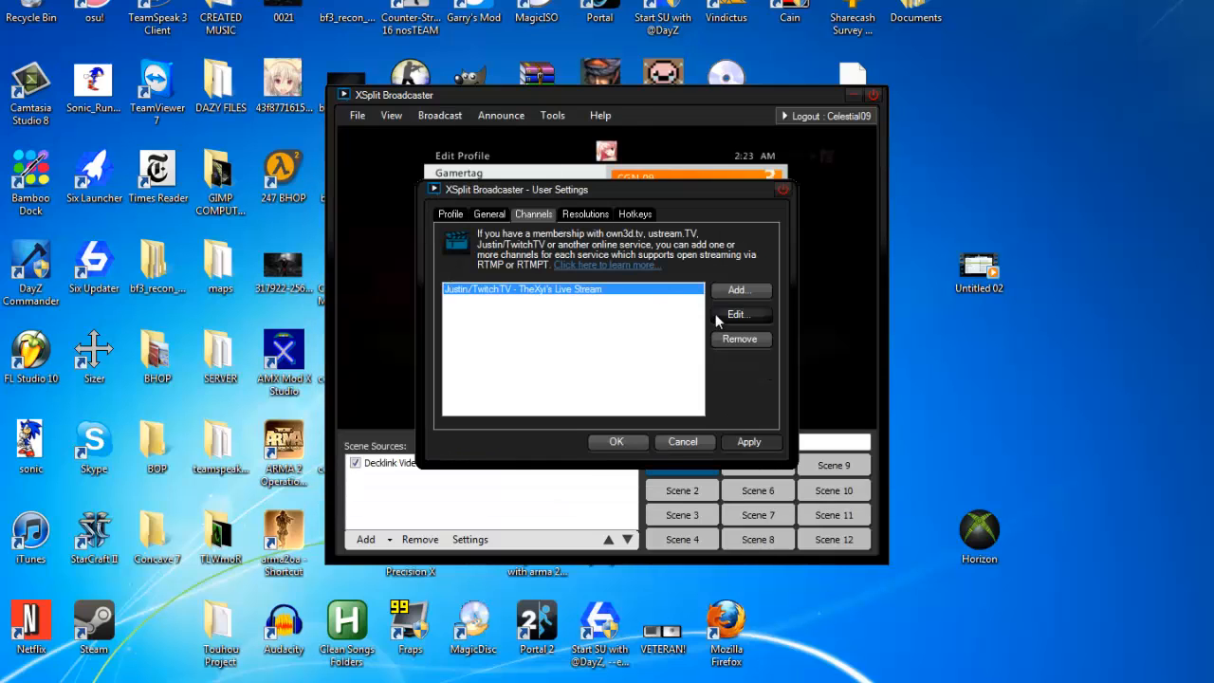
Start adding a new Justin/TwitchTV channel and go to its password field.
{"action": "left_click", "coordinate": [759, 291]}
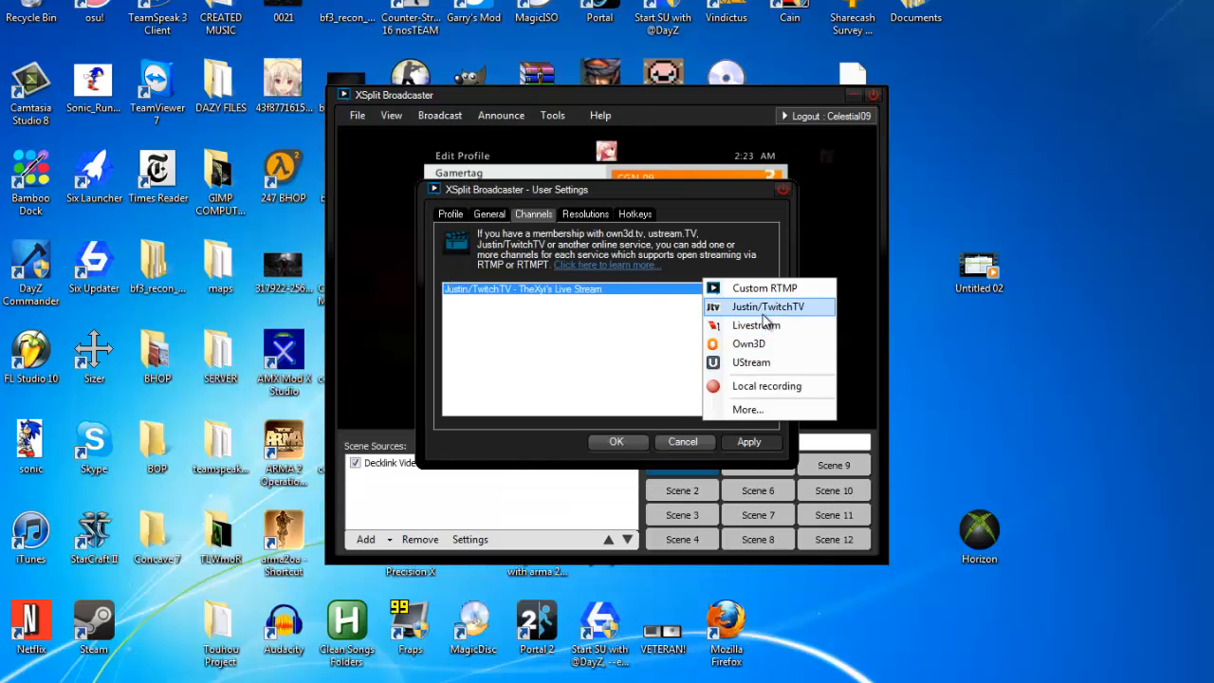
{"action": "left_click", "coordinate": [874, 423]}
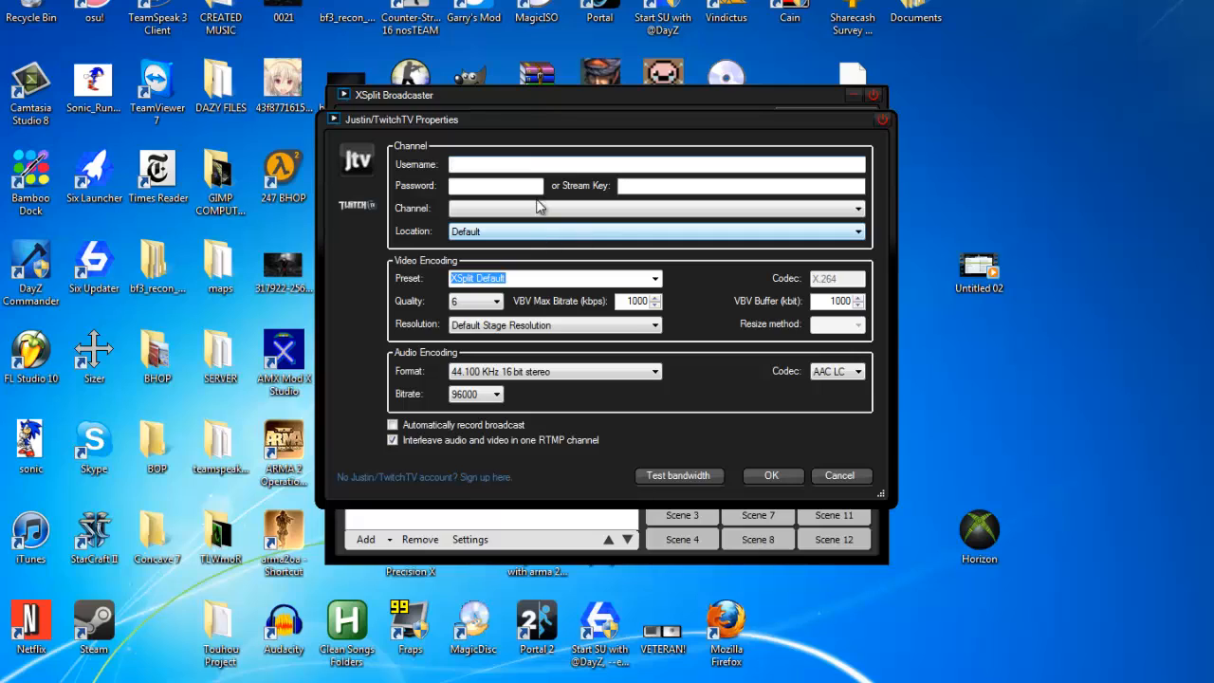
{"action": "left_click", "coordinate": [490, 188]}
Review the location and video encoding preset options, keeping Default as the location and XSplit Default as the preset.
{"action": "left_click", "coordinate": [662, 237]}
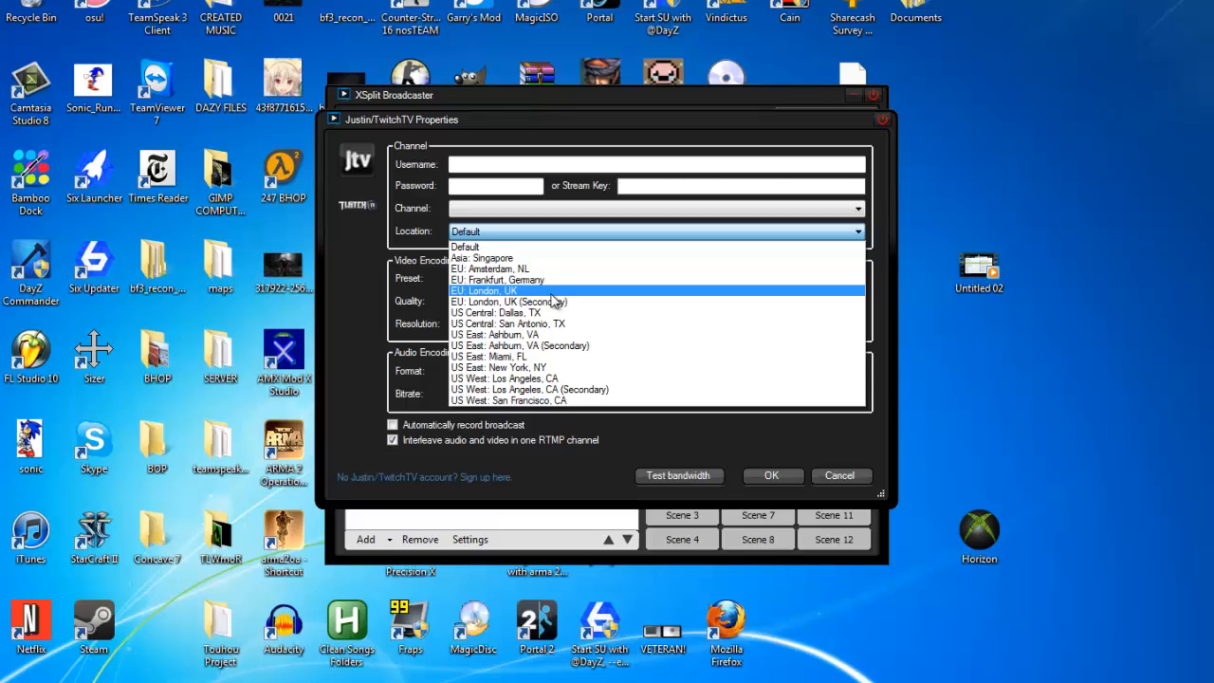
{"action": "left_click", "coordinate": [710, 427]}
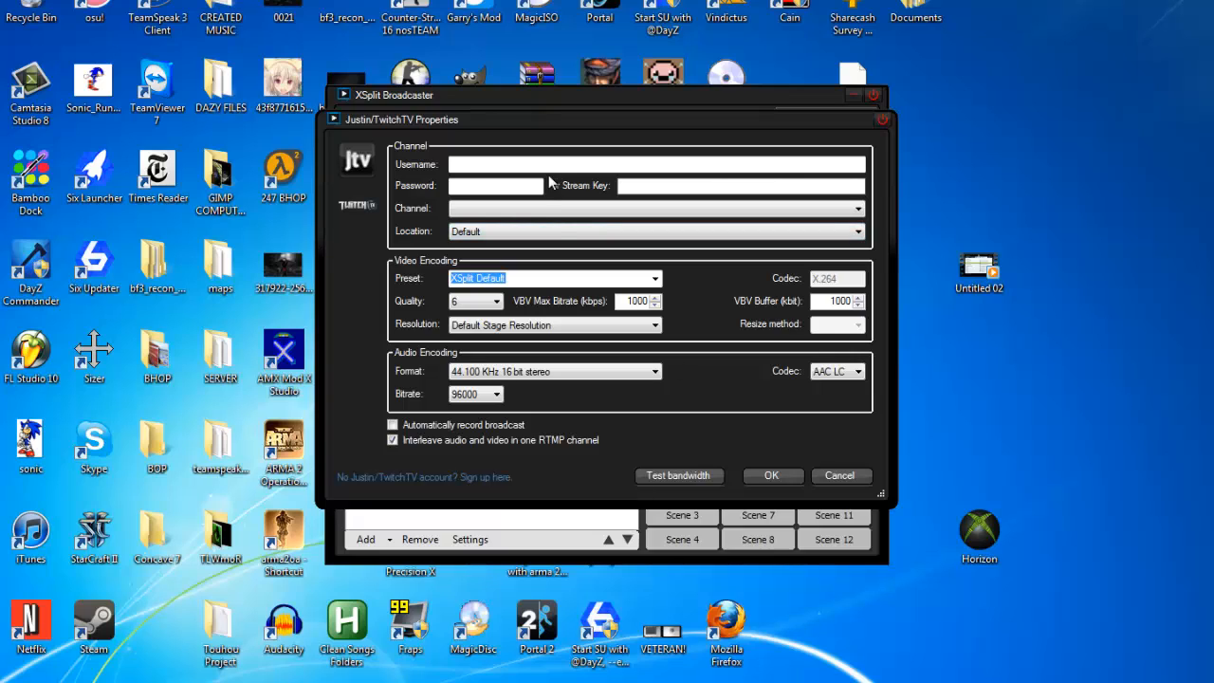
{"action": "left_click", "coordinate": [655, 278]}
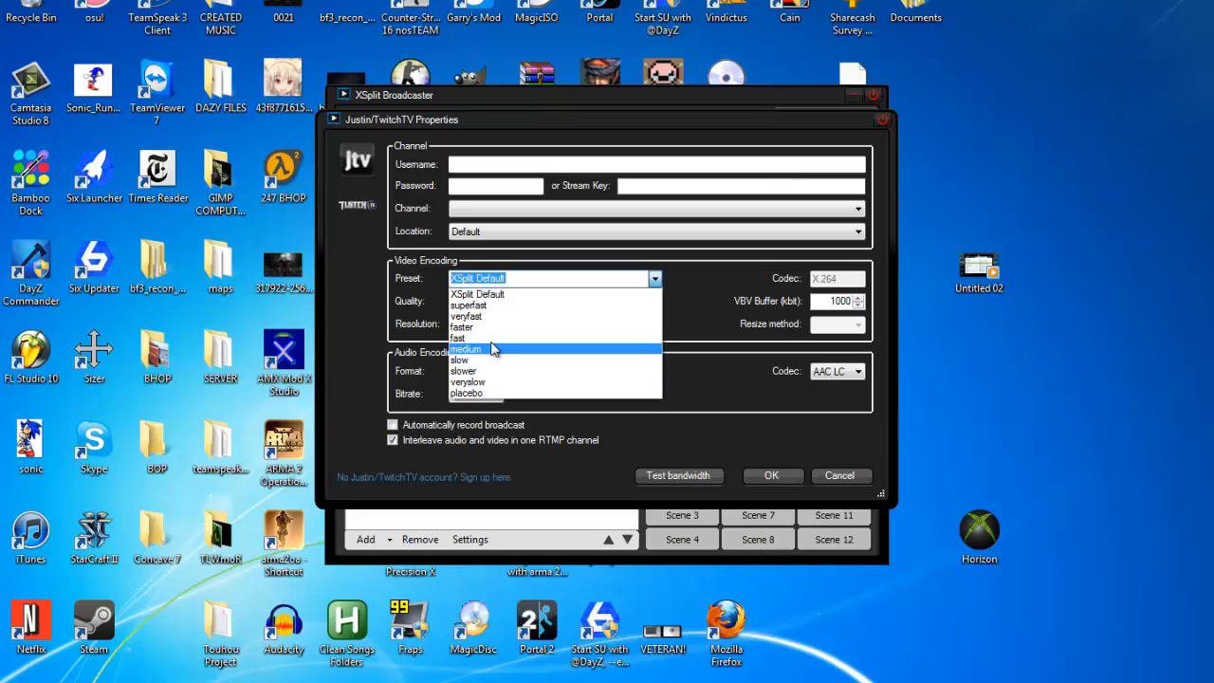
{"action": "left_click", "coordinate": [681, 359]}
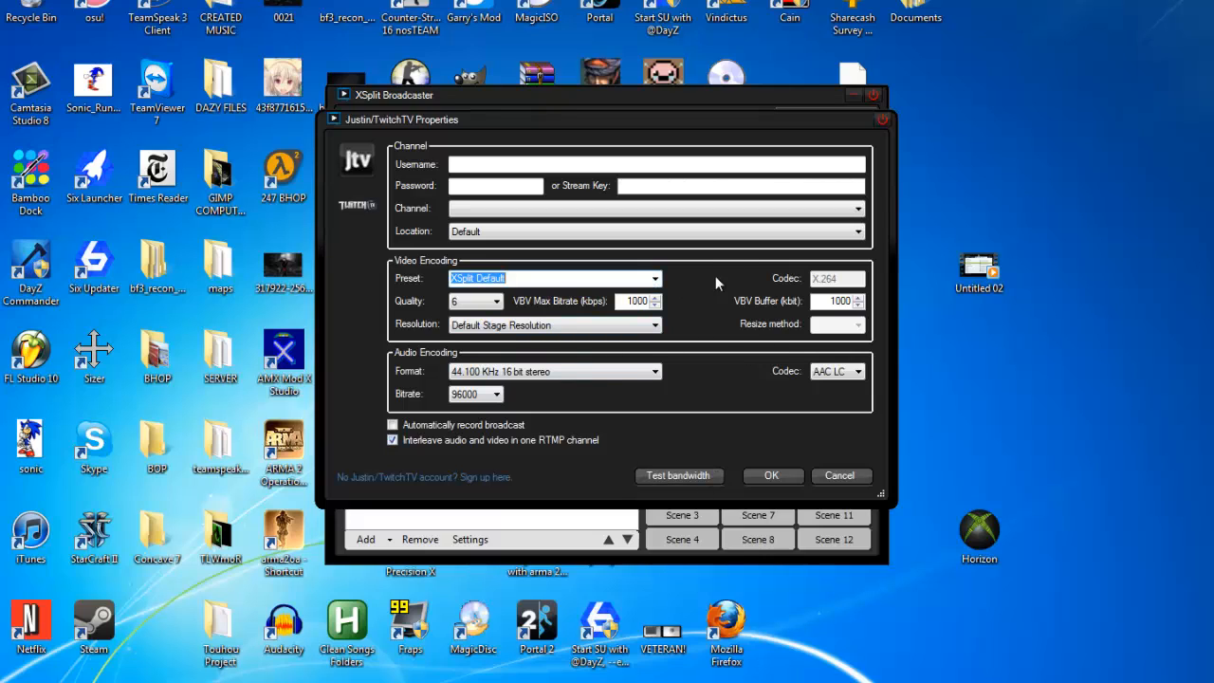
{"action": "left_click", "coordinate": [656, 279]}
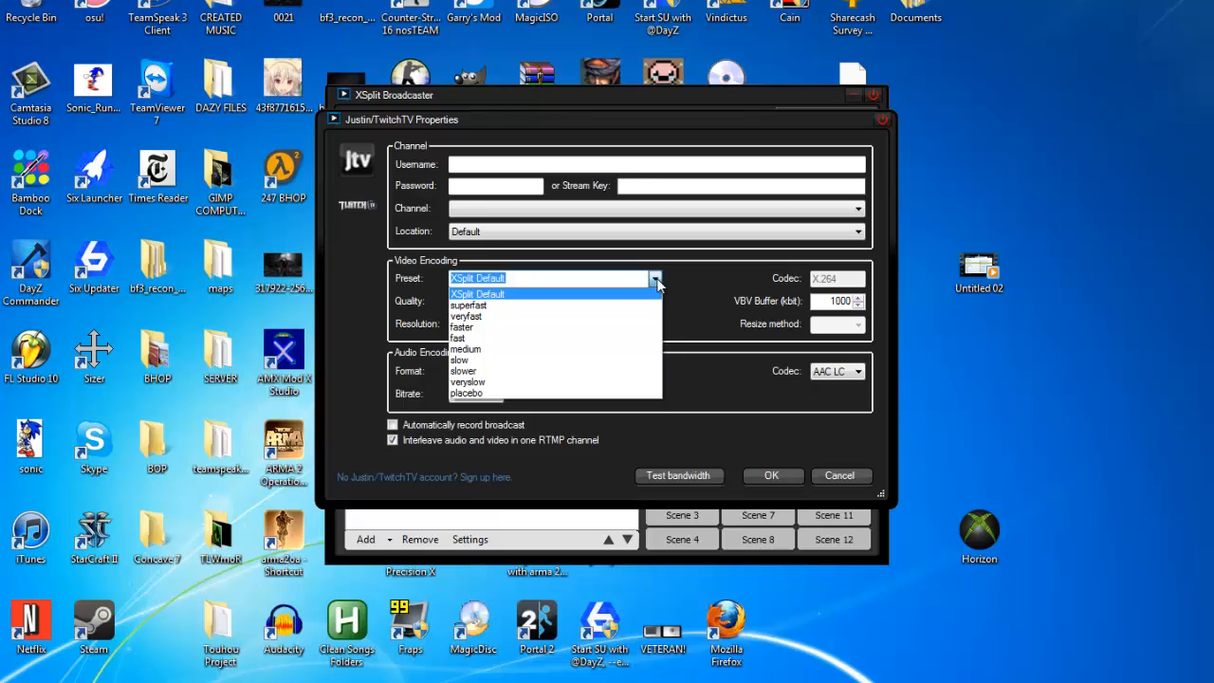
{"action": "left_click", "coordinate": [658, 297]}
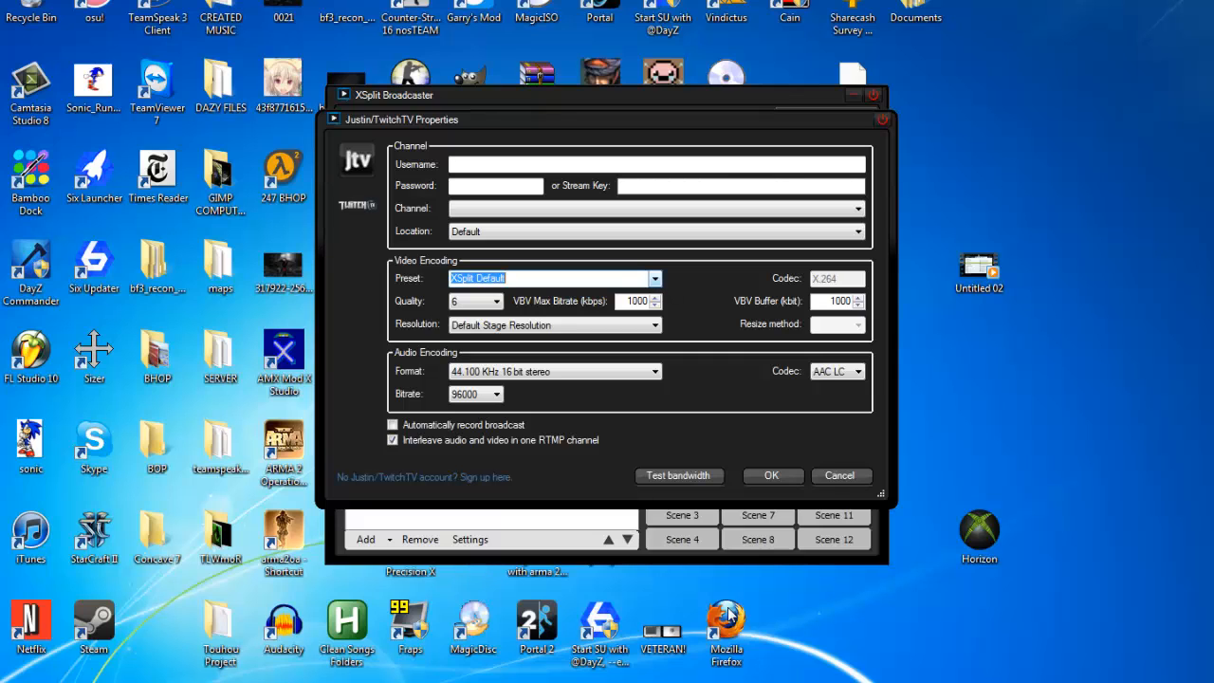
Open Windows Task Manager beside the channel properties, check the CPU usage, and close it.
{"action": "right_click", "coordinate": [797, 679]}
{"action": "left_click", "coordinate": [835, 655]}
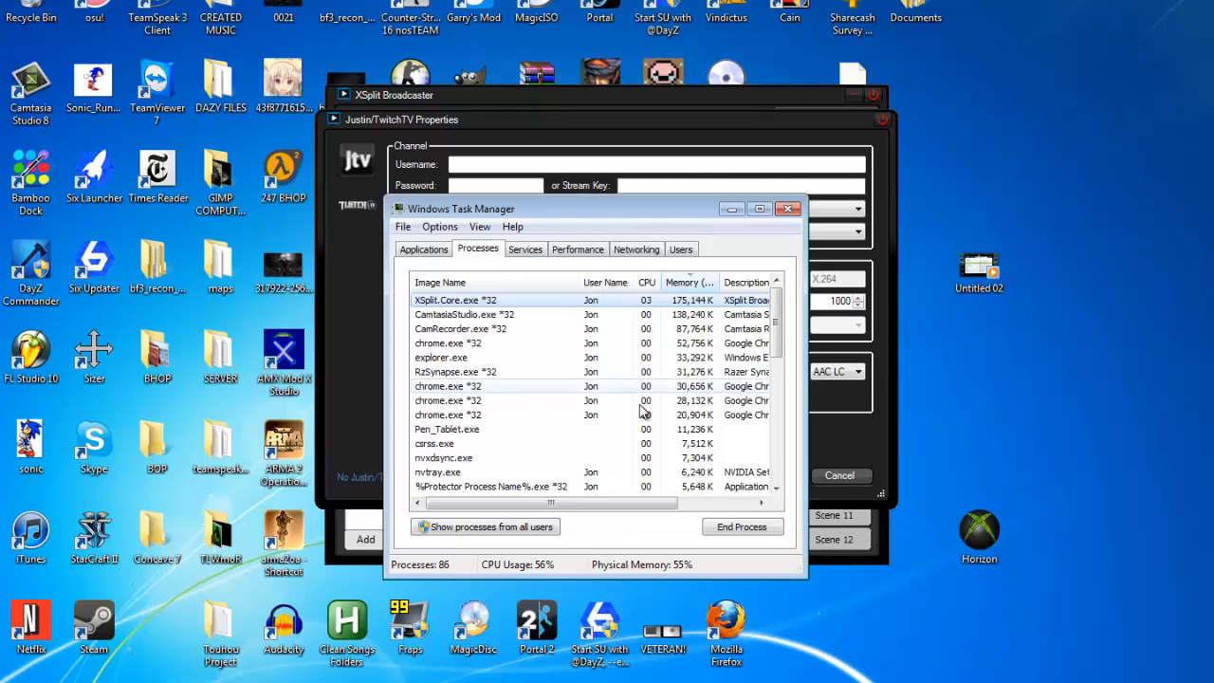
{"action": "left_click_drag", "start_coordinate": [588, 197], "coordinate": [898, 210]}
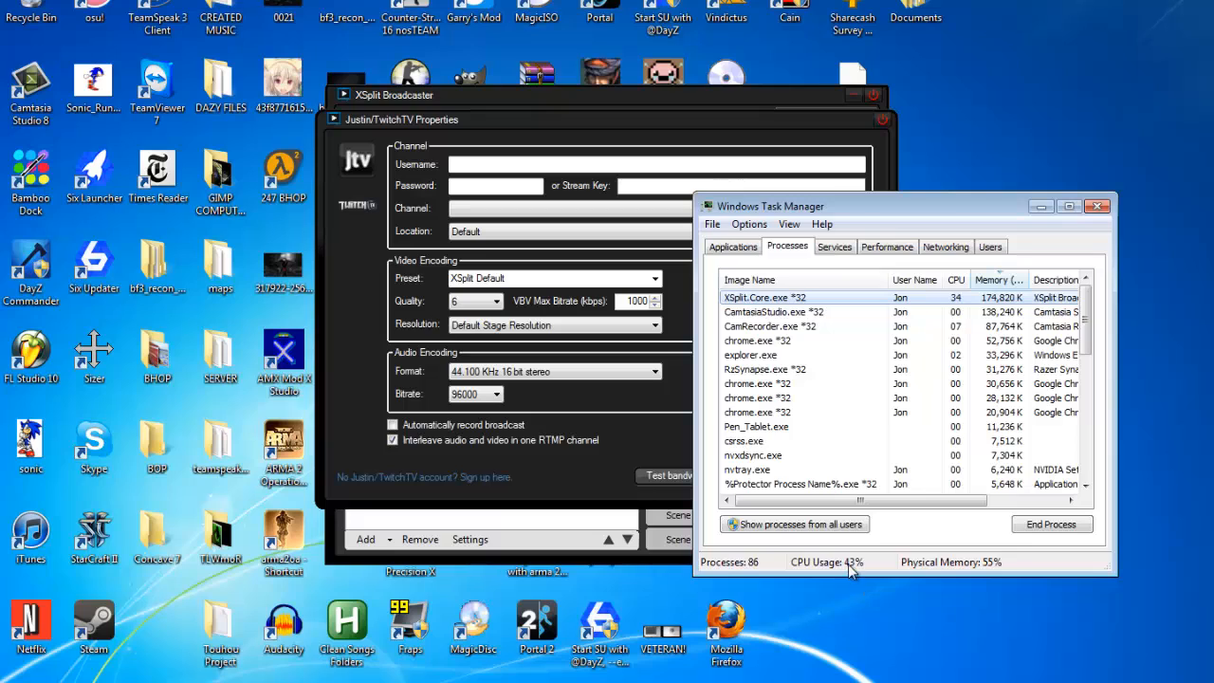
{"action": "left_click", "coordinate": [1097, 206]}
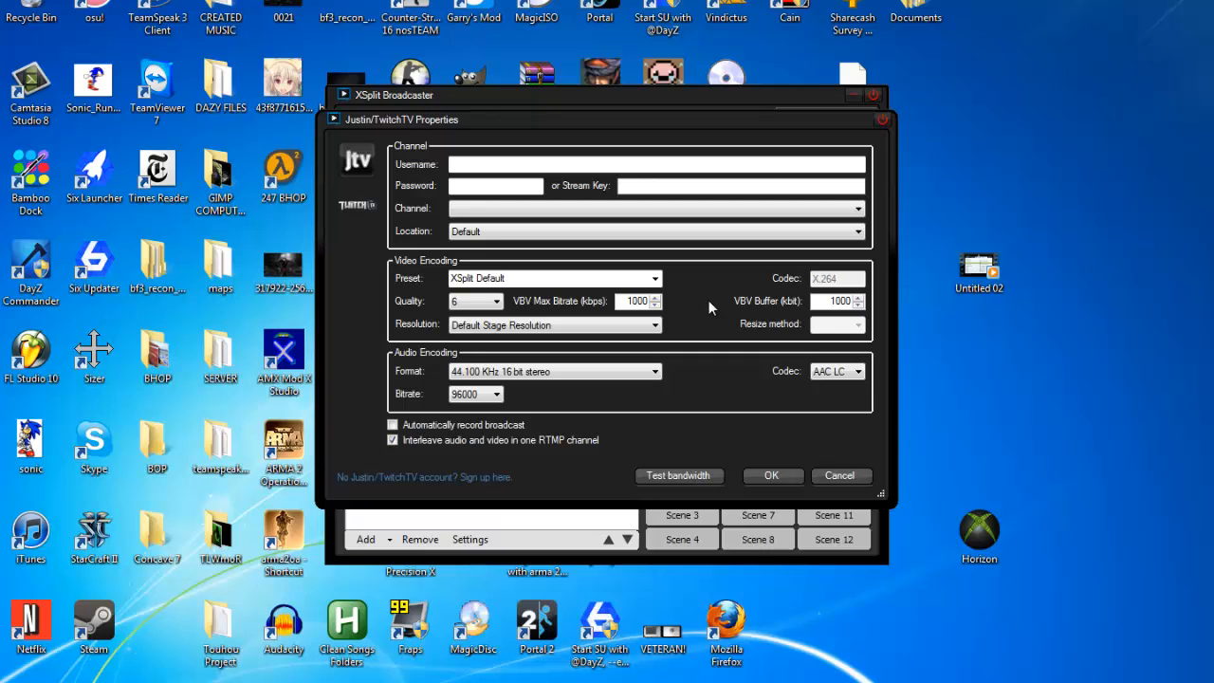
Set the video encoding preset to superfast and the quality to 5.
{"action": "left_click", "coordinate": [655, 278]}
{"action": "left_click", "coordinate": [636, 303]}
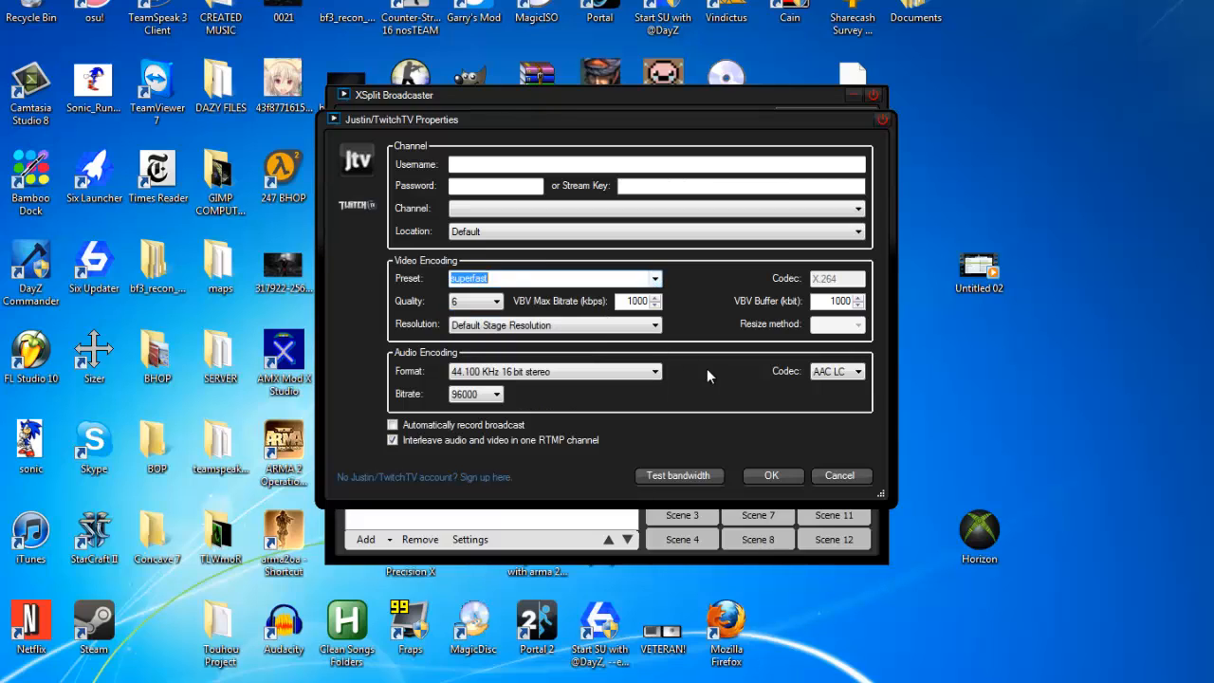
{"action": "left_click", "coordinate": [496, 301]}
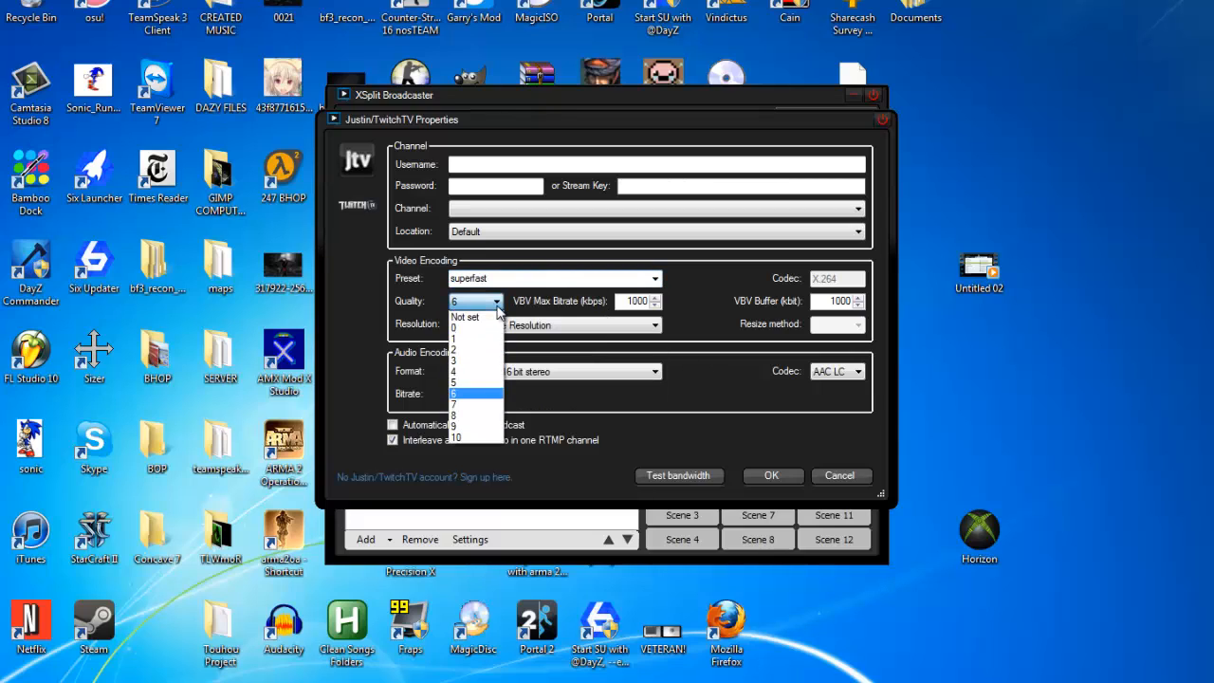
{"action": "left_click", "coordinate": [480, 383]}
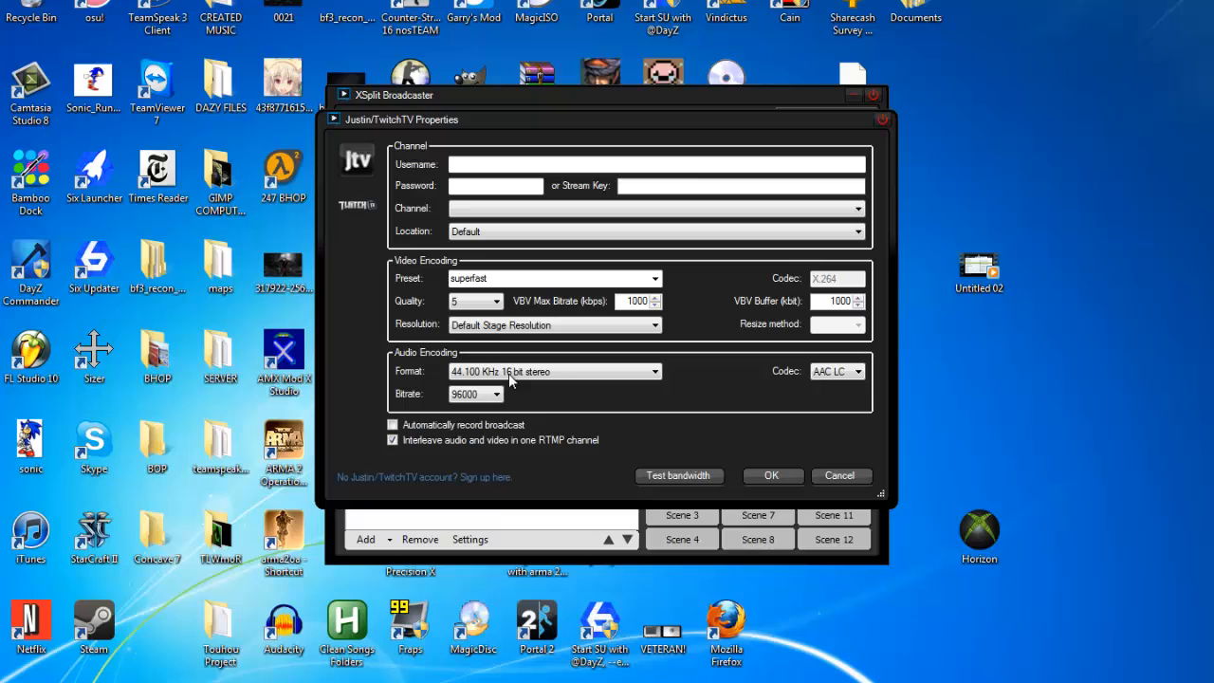
Compare the video encoding quality levels and set the quality to 10.
{"action": "left_click", "coordinate": [474, 301]}
{"action": "left_click", "coordinate": [476, 433]}
{"action": "left_click", "coordinate": [492, 307]}
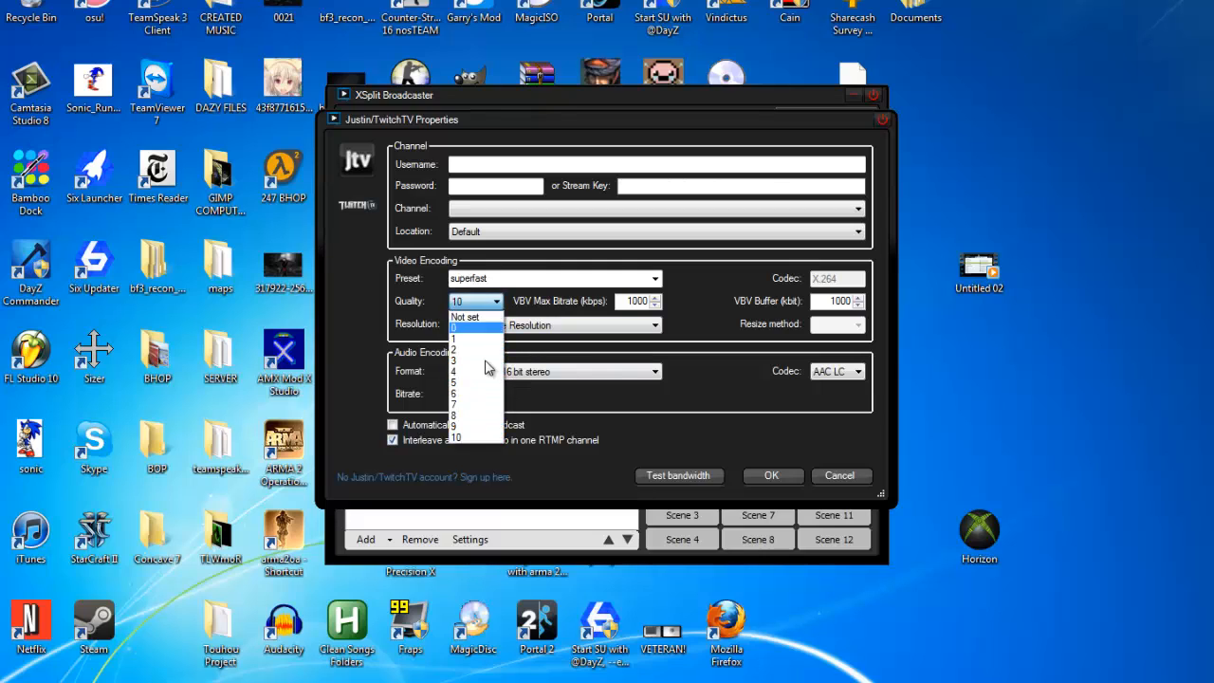
{"action": "left_click", "coordinate": [474, 437]}
{"action": "left_click", "coordinate": [492, 306]}
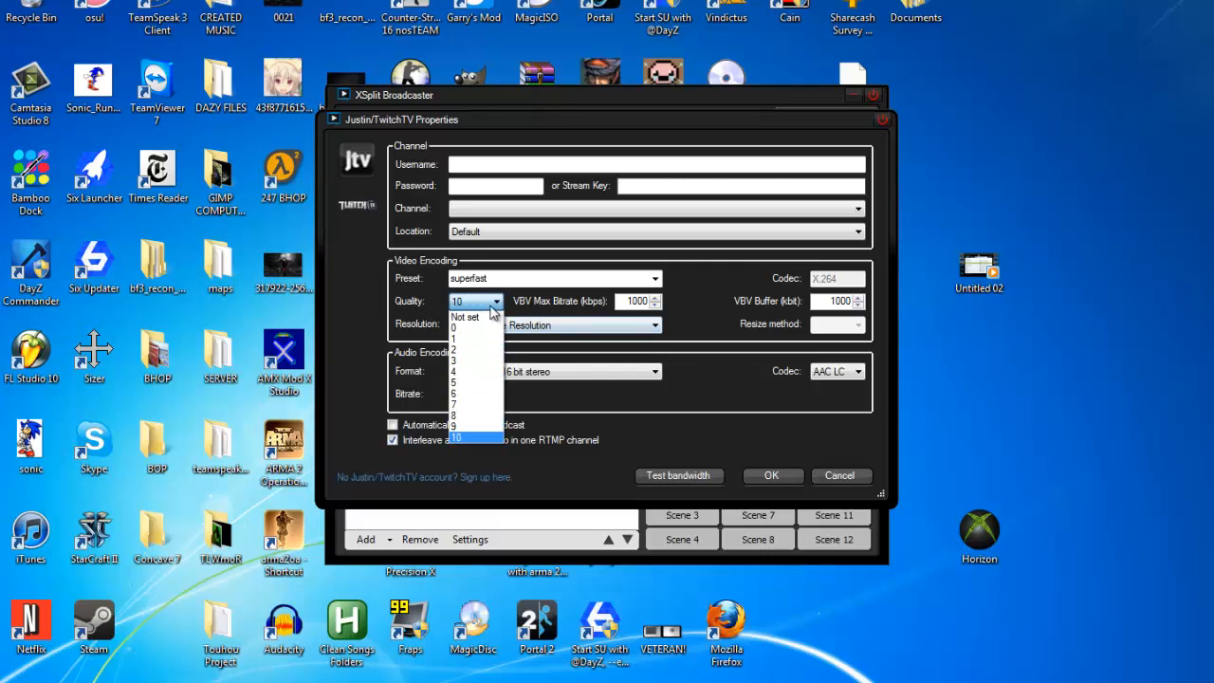
{"action": "left_click", "coordinate": [486, 437]}
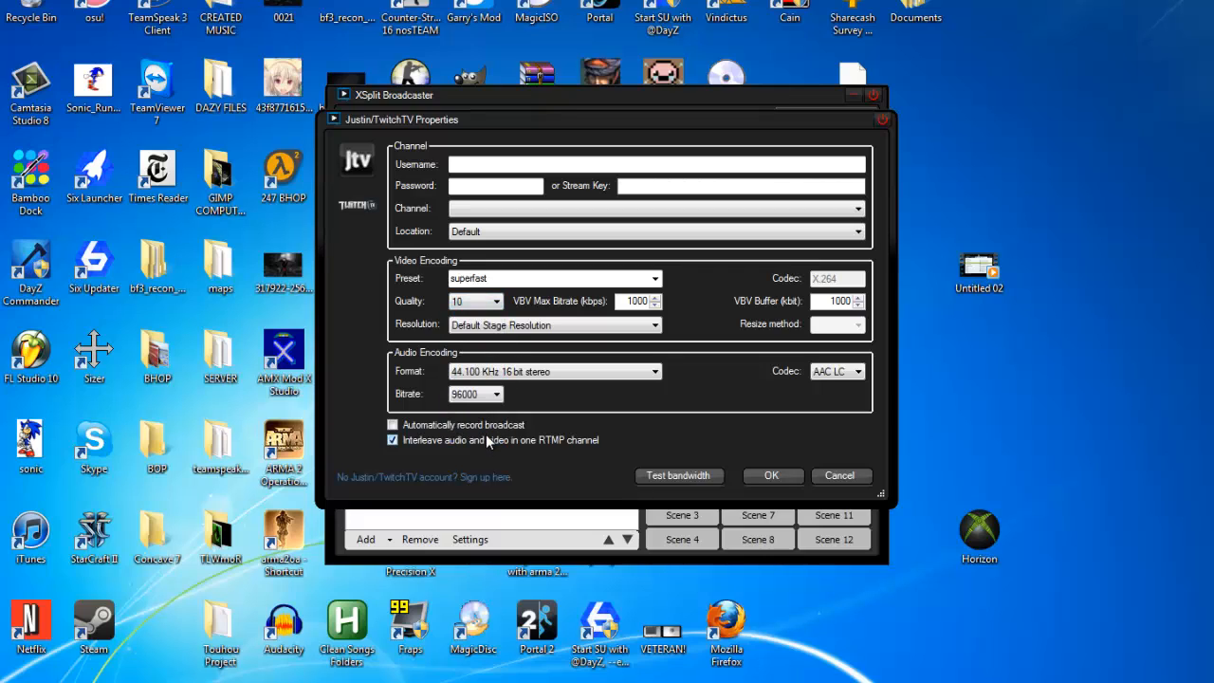
{"action": "left_click", "coordinate": [497, 300]}
{"action": "left_click", "coordinate": [486, 315]}
{"action": "left_click", "coordinate": [496, 301]}
{"action": "left_click", "coordinate": [465, 435]}
Set the VBV max bitrate to 500 kbps and the VBV buffer to 650 kbit, with the video quality at 0.
{"action": "double_click", "coordinate": [637, 301]}
{"action": "type", "text": "500"}
{"action": "double_click", "coordinate": [838, 300]}
{"action": "type", "text": "650"}
{"action": "left_click", "coordinate": [495, 301]}
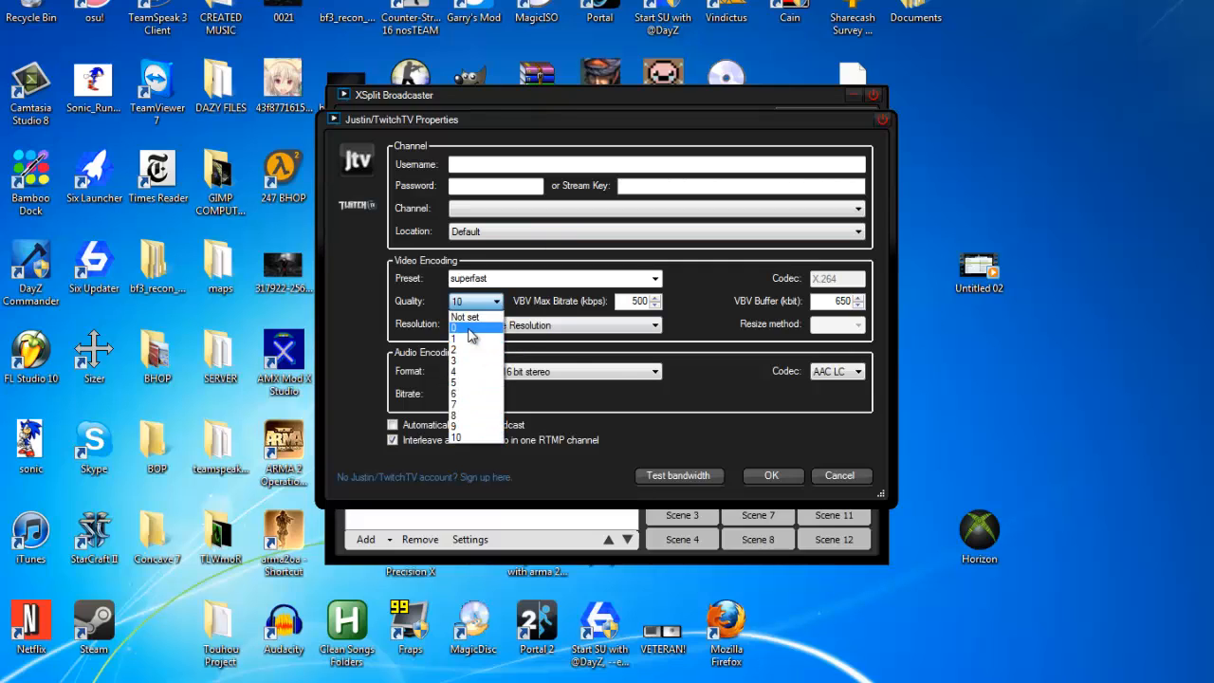
{"action": "left_click", "coordinate": [465, 329]}
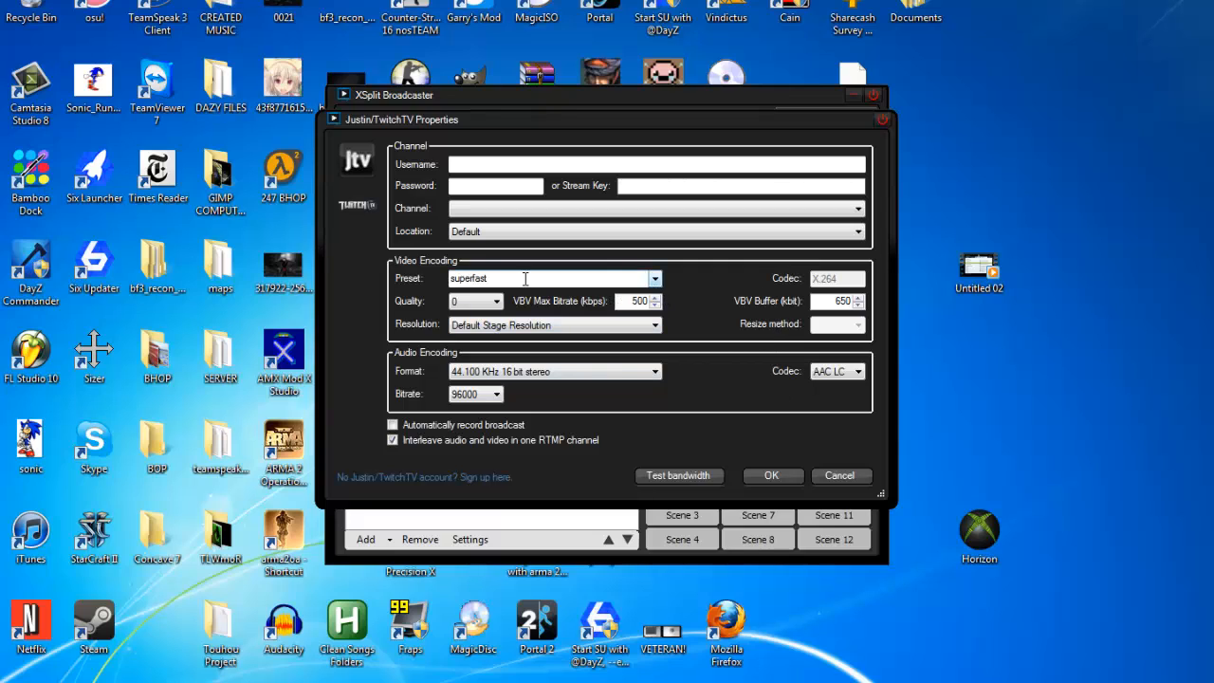
{"action": "left_click", "coordinate": [657, 278]}
{"action": "left_click", "coordinate": [657, 278]}
{"action": "left_click", "coordinate": [658, 278]}
{"action": "left_click", "coordinate": [657, 278]}
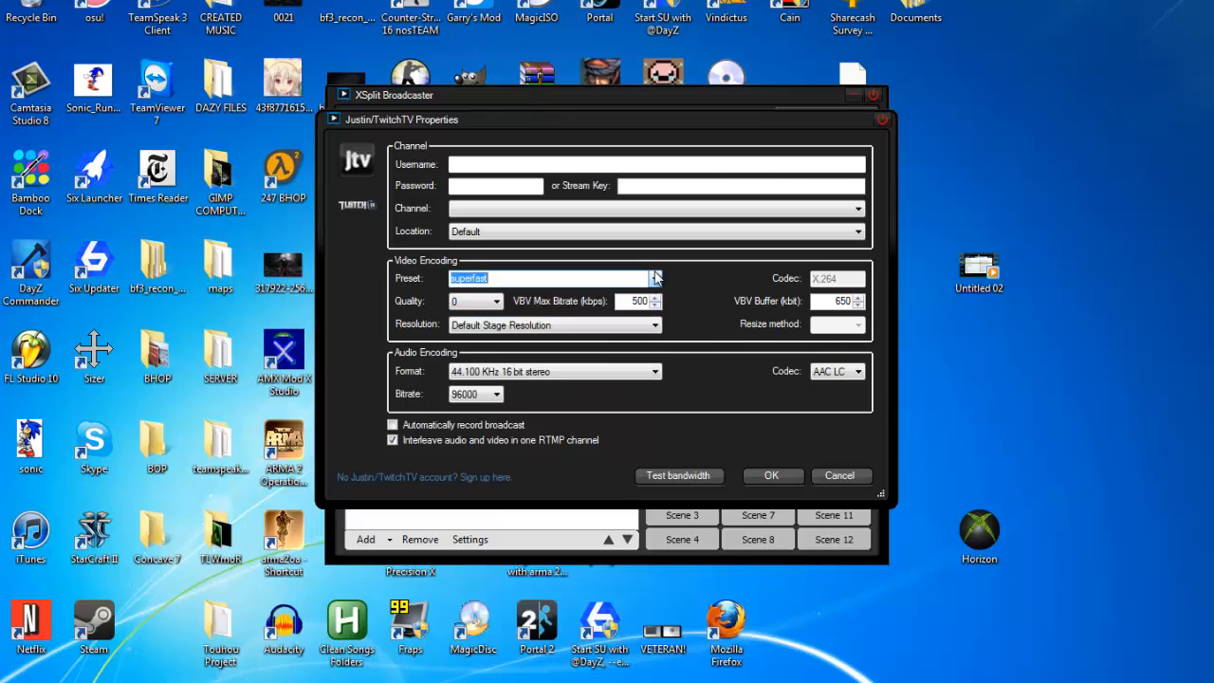
{"action": "left_click", "coordinate": [658, 278]}
{"action": "left_click", "coordinate": [656, 278]}
{"action": "left_click", "coordinate": [656, 278]}
{"action": "left_click", "coordinate": [656, 278]}
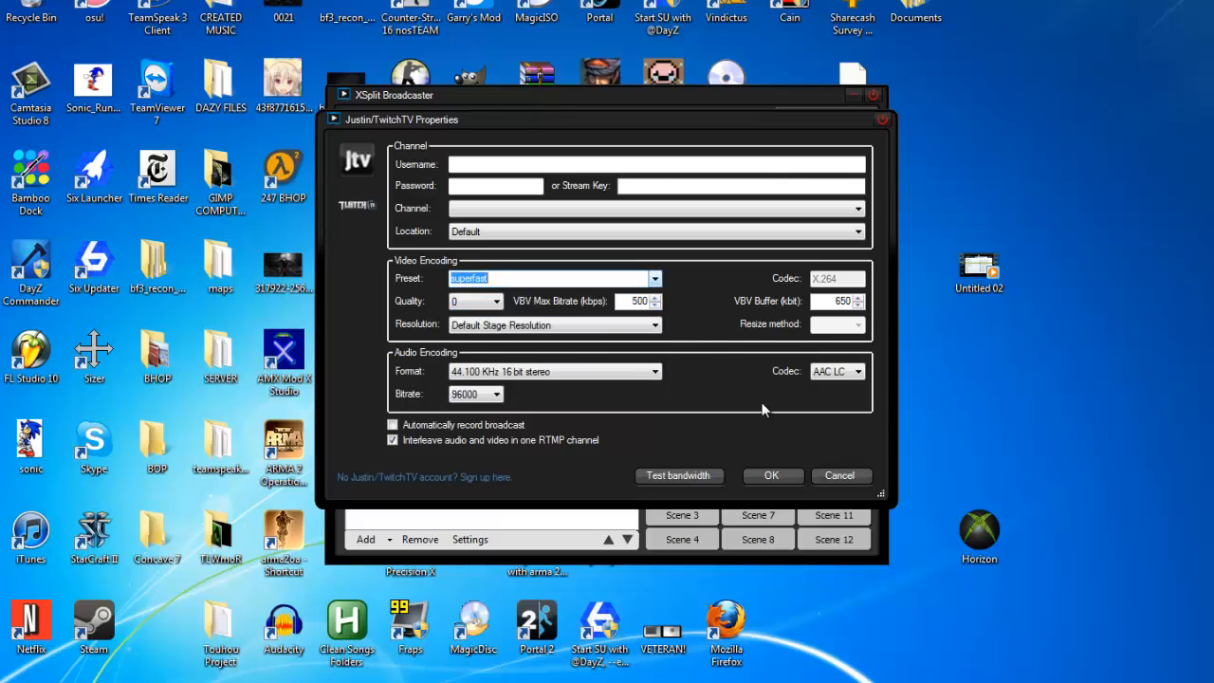
{"action": "left_click", "coordinate": [658, 281]}
{"action": "left_click", "coordinate": [657, 282]}
{"action": "left_click", "coordinate": [658, 282]}
{"action": "left_click", "coordinate": [658, 282]}
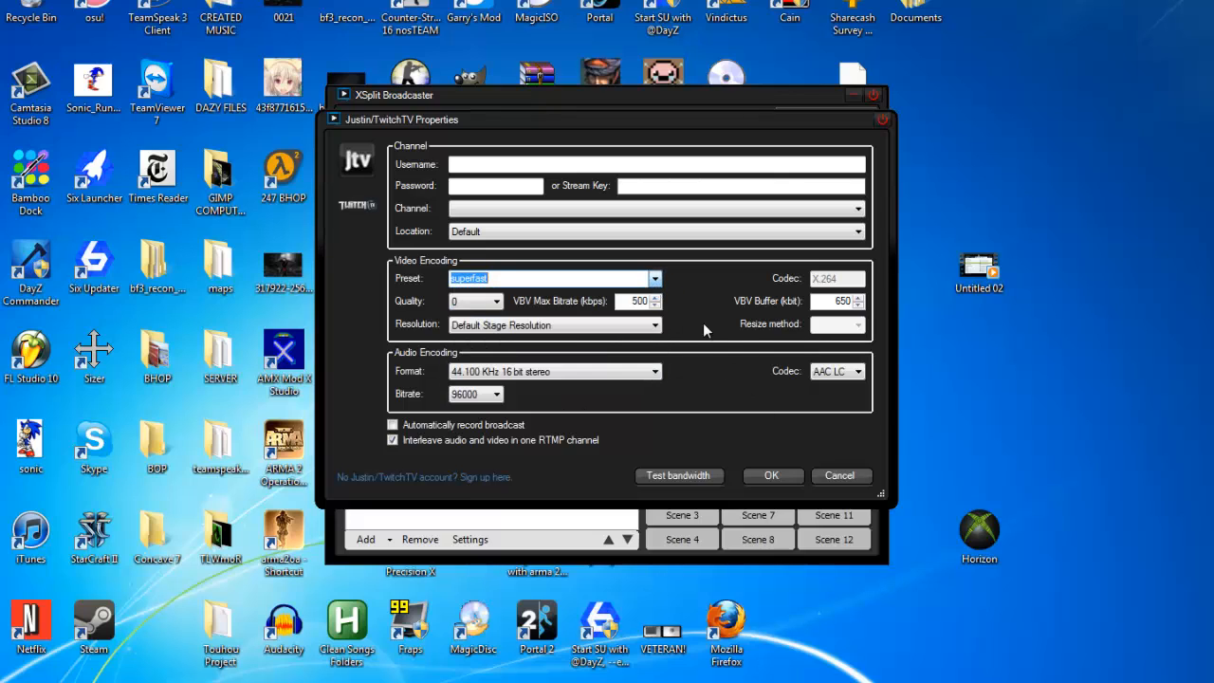
Try the faster preset, return the preset to XSplit Default, and set the video quality to 6.
{"action": "left_click", "coordinate": [656, 279]}
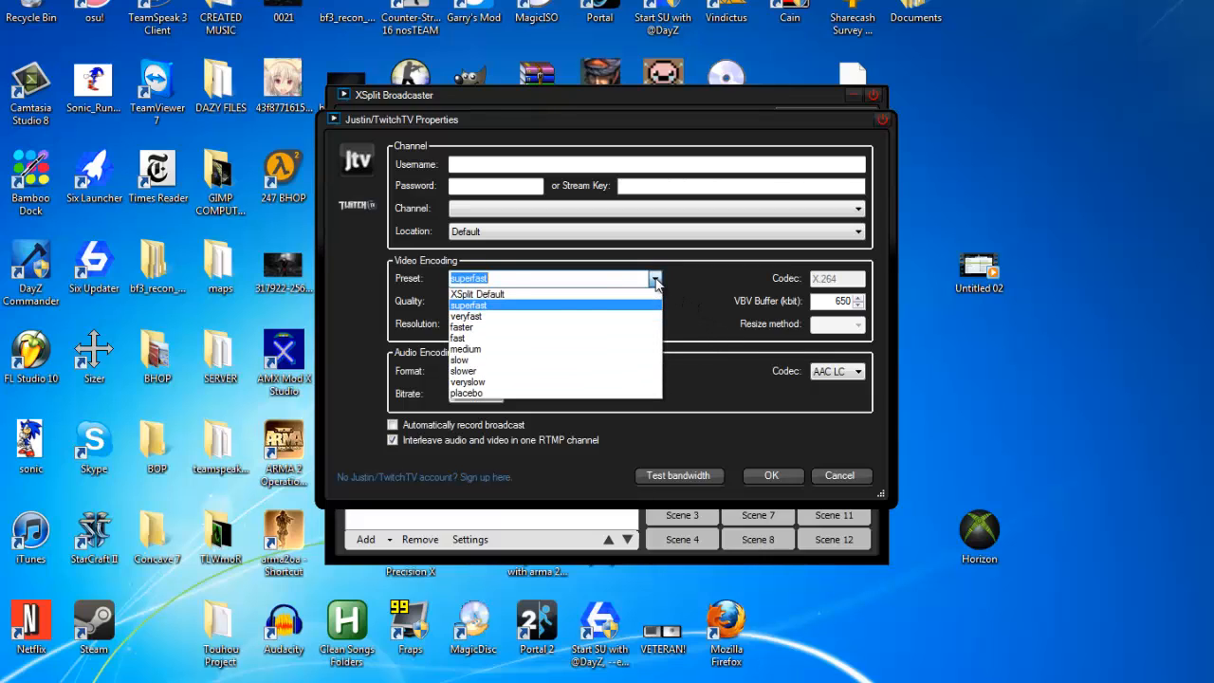
{"action": "left_click", "coordinate": [537, 326]}
{"action": "left_click", "coordinate": [607, 279]}
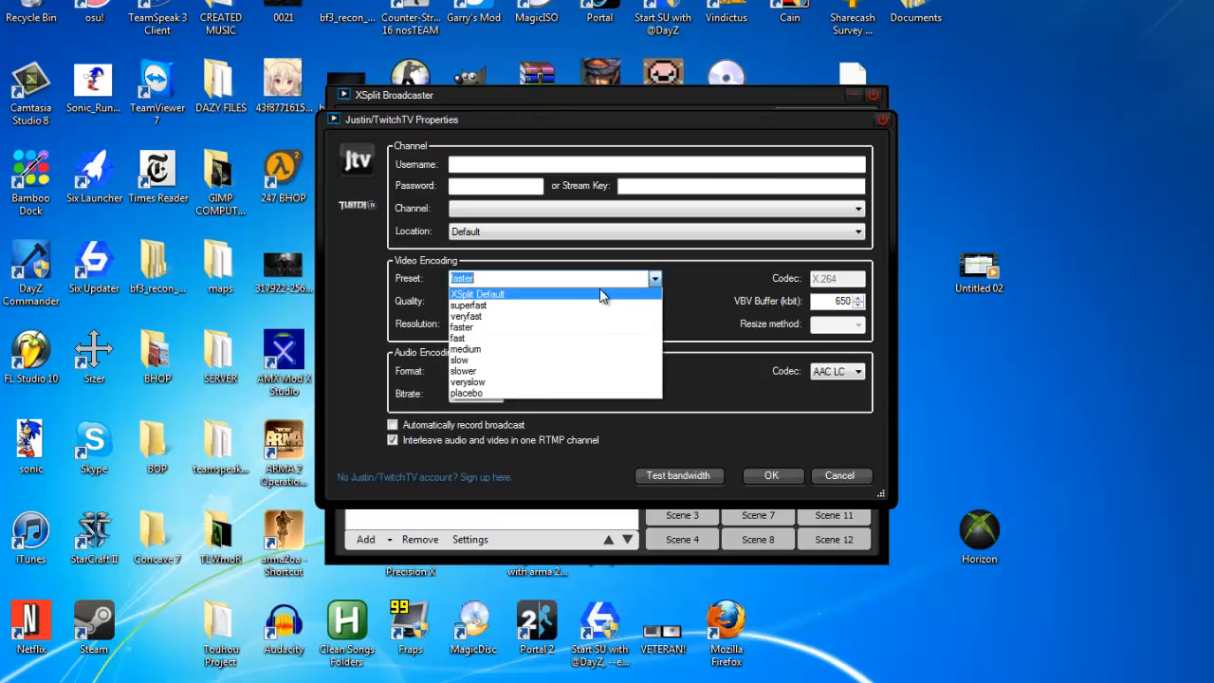
{"action": "left_click", "coordinate": [600, 296]}
{"action": "left_click", "coordinate": [496, 301]}
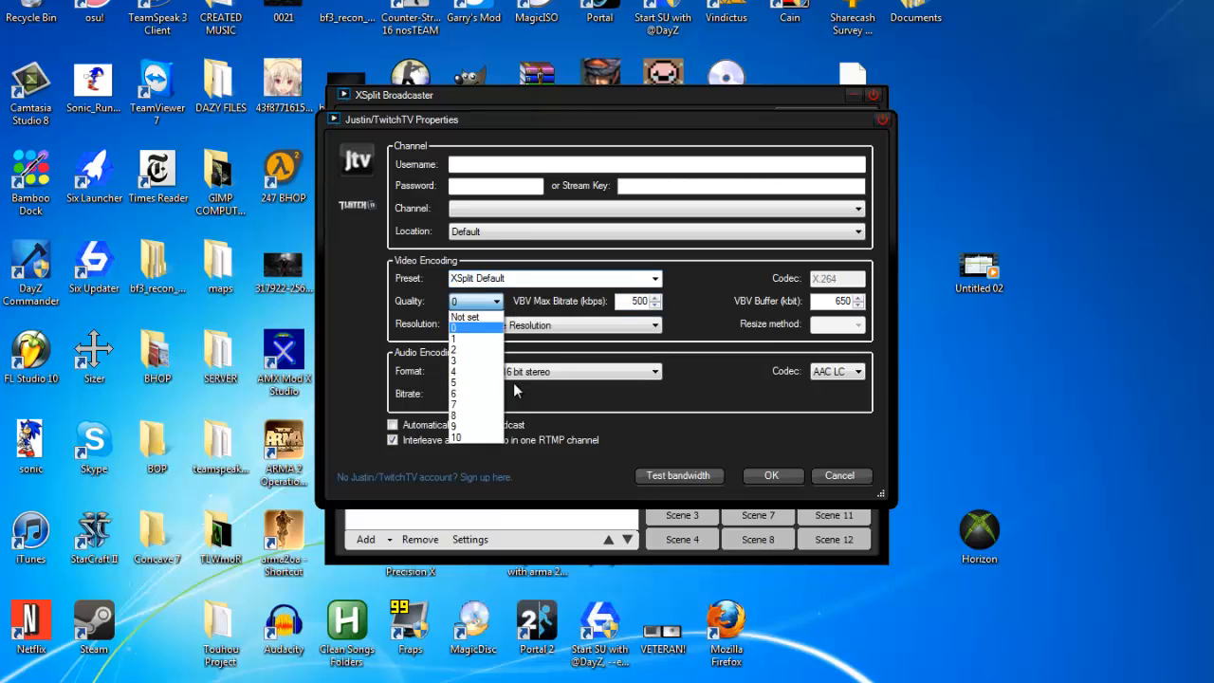
{"action": "left_click", "coordinate": [467, 394]}
{"action": "left_click", "coordinate": [479, 301]}
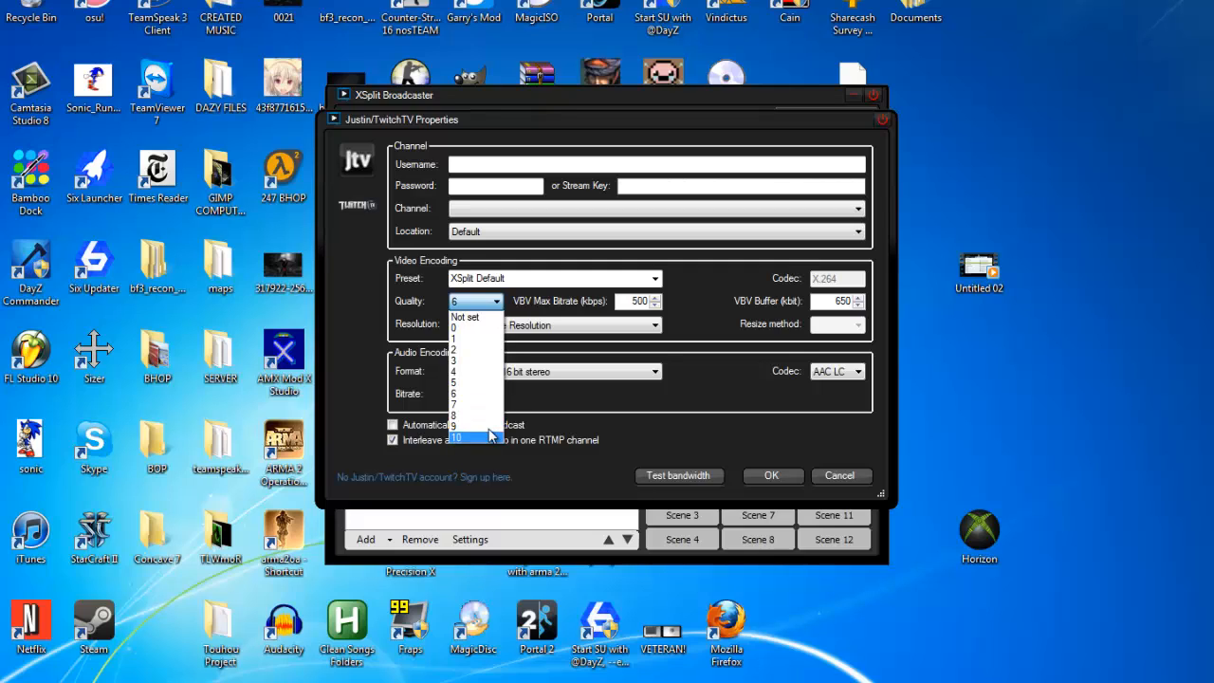
{"action": "left_click", "coordinate": [737, 365]}
Set the VBV max bitrate to 2000 kbps and select the VBV buffer value.
{"action": "left_click_drag", "start_coordinate": [629, 300], "coordinate": [715, 316]}
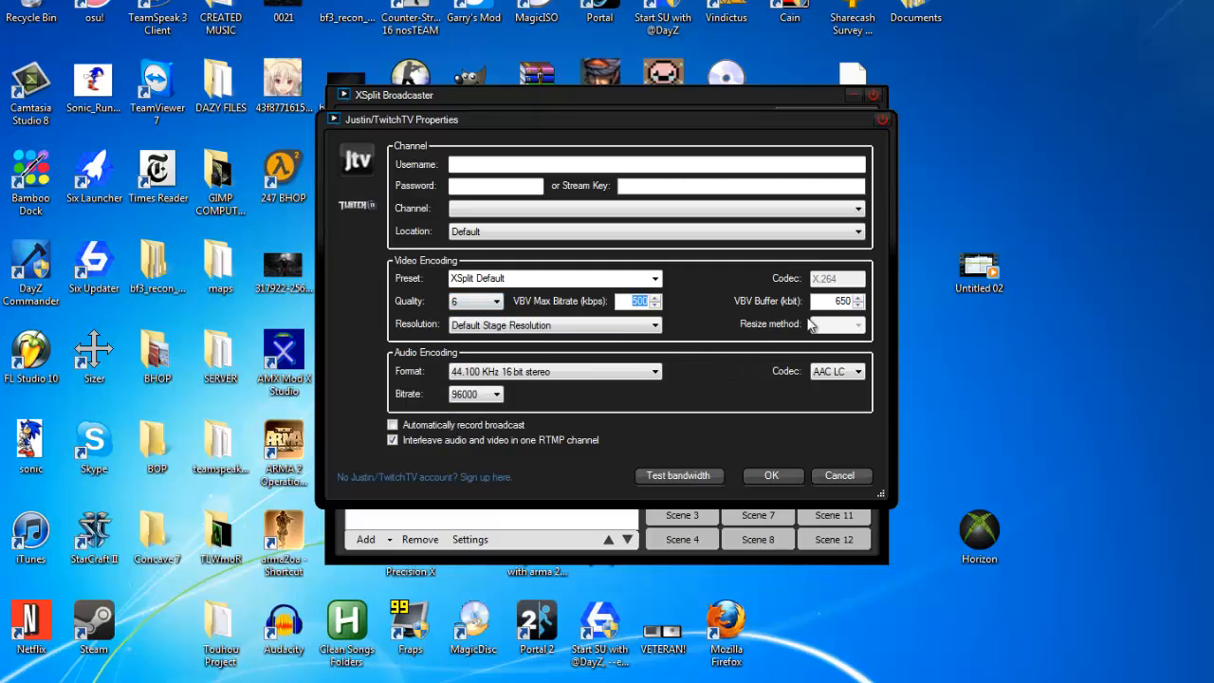
{"action": "type", "text": "2000"}
{"action": "left_click_drag", "start_coordinate": [831, 299], "coordinate": [914, 316]}
Set the VBV max bitrate to 1350 kbps and the VBV buffer to 1500 kbit.
{"action": "double_click", "coordinate": [626, 301]}
{"action": "type", "text": "1350"}
{"action": "double_click", "coordinate": [841, 300]}
{"action": "type", "text": "1500"}
Switch the audio codec to Speex and check which audio formats and bitrates it offers.
{"action": "left_click", "coordinate": [838, 371]}
{"action": "left_click", "coordinate": [833, 399]}
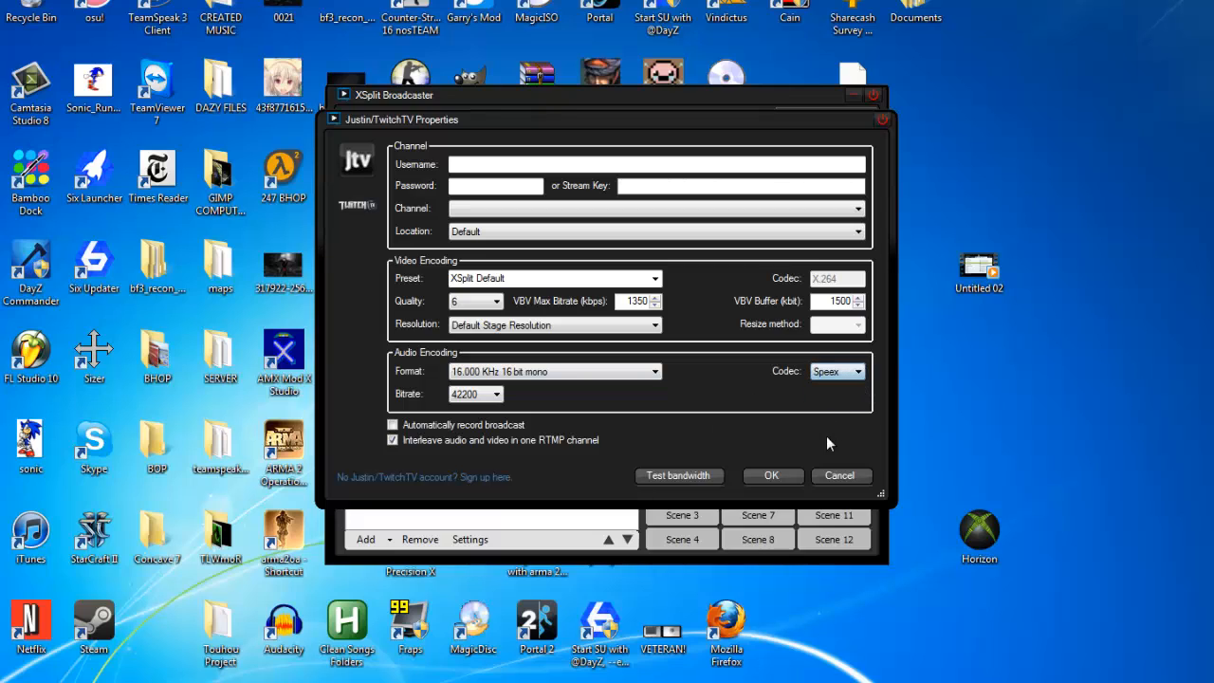
{"action": "left_click", "coordinate": [634, 374]}
{"action": "left_click", "coordinate": [685, 418]}
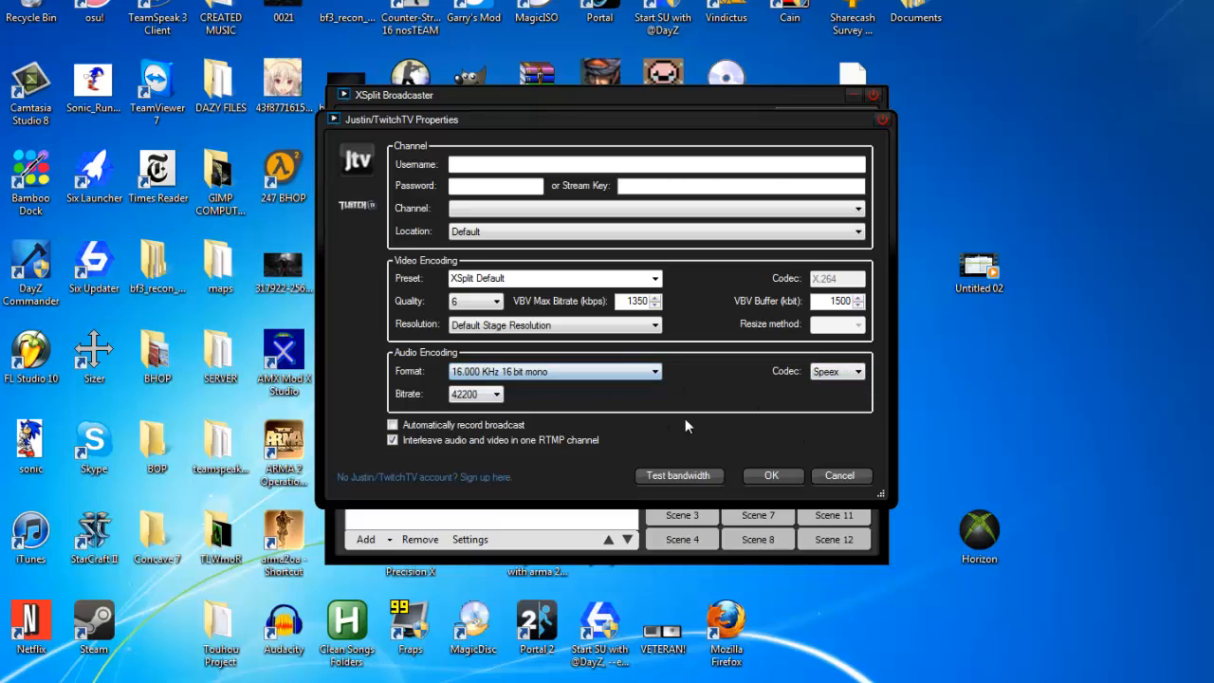
{"action": "left_click", "coordinate": [837, 371]}
{"action": "left_click", "coordinate": [833, 399]}
{"action": "left_click", "coordinate": [630, 373]}
{"action": "left_click", "coordinate": [624, 375]}
{"action": "left_click", "coordinate": [485, 394]}
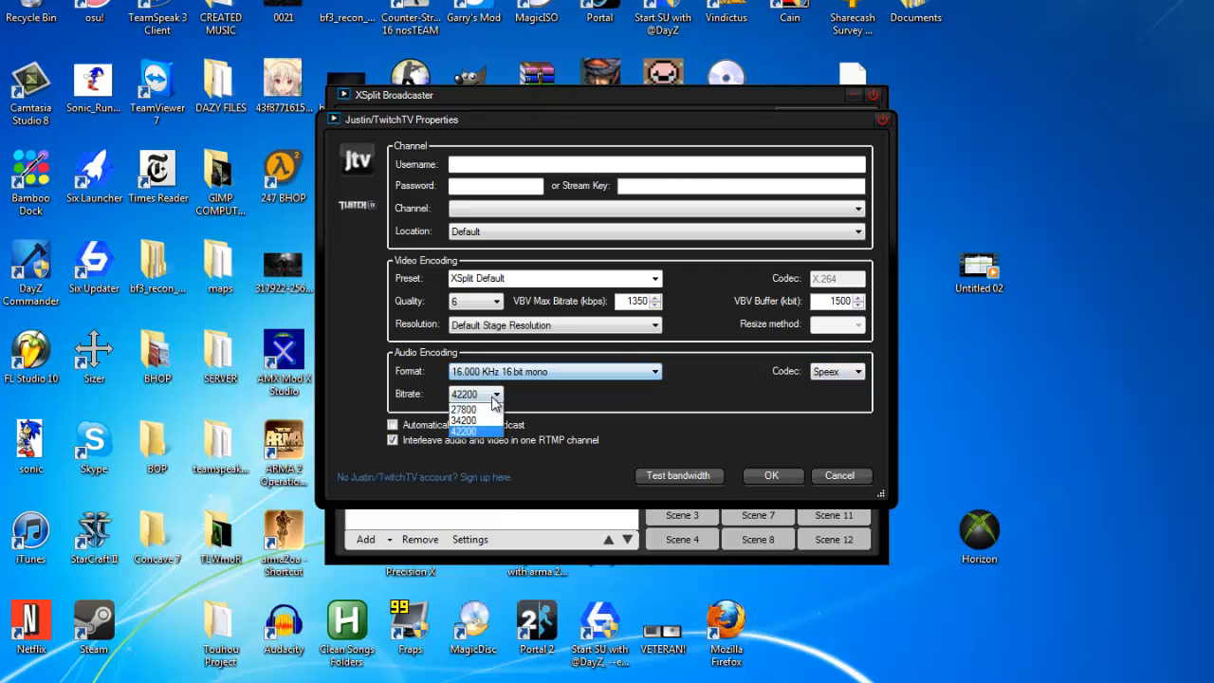
{"action": "left_click", "coordinate": [491, 395]}
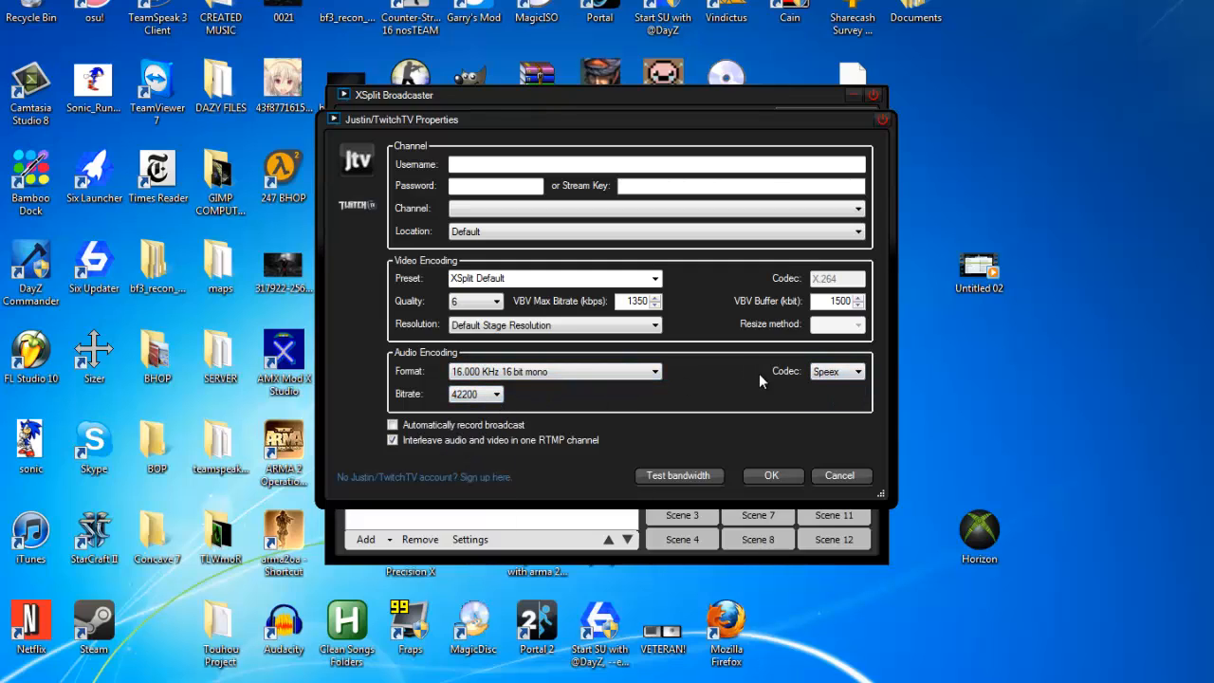
Switch the audio codec to AAC LC with the 44.100 KHz 16 bit stereo format.
{"action": "left_click", "coordinate": [812, 371]}
{"action": "left_click", "coordinate": [834, 389]}
{"action": "left_click", "coordinate": [592, 371]}
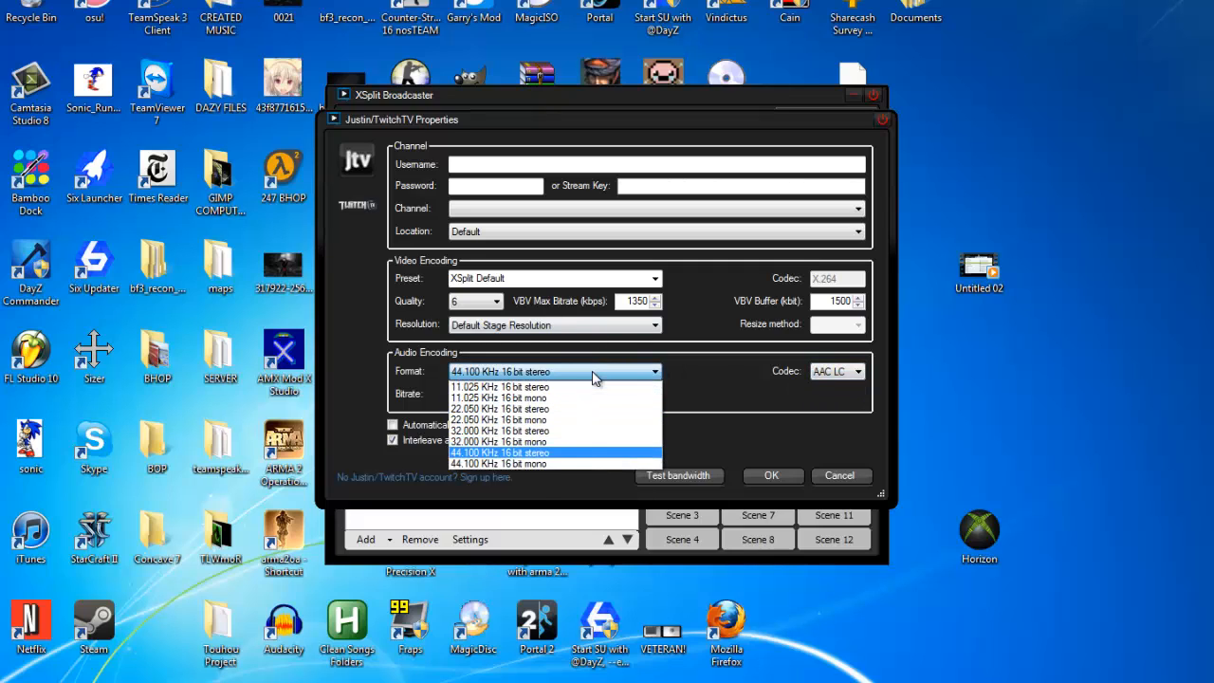
{"action": "left_click", "coordinate": [535, 453]}
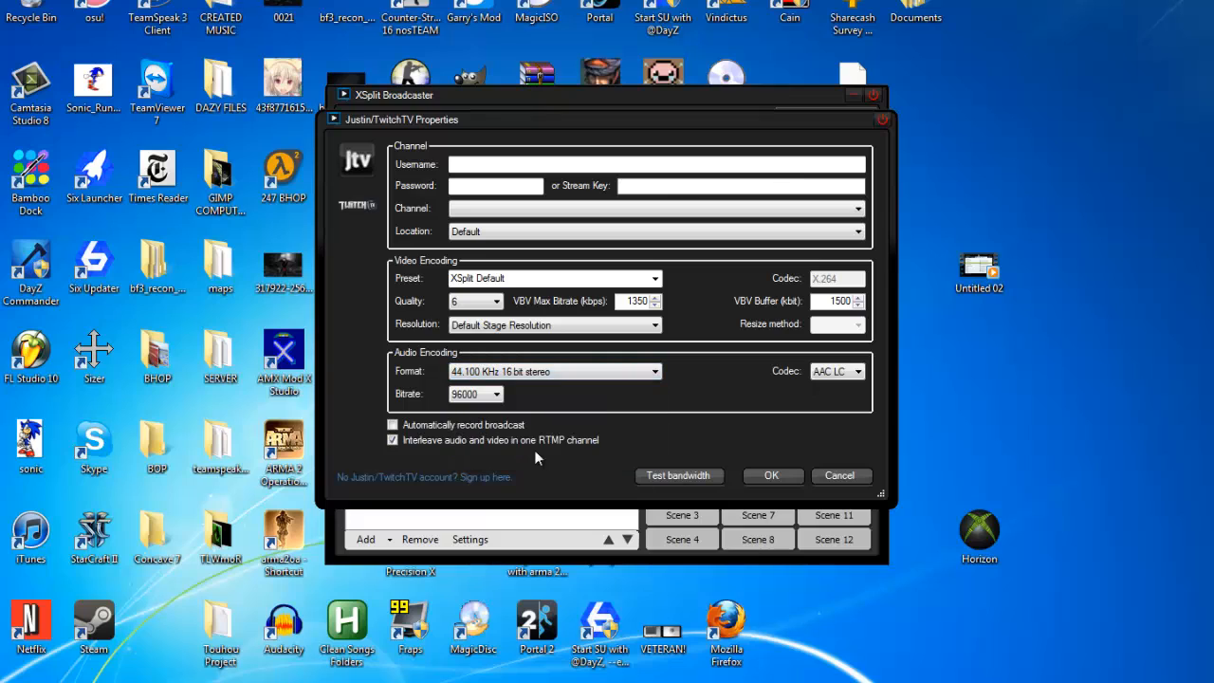
{"action": "left_click", "coordinate": [537, 372]}
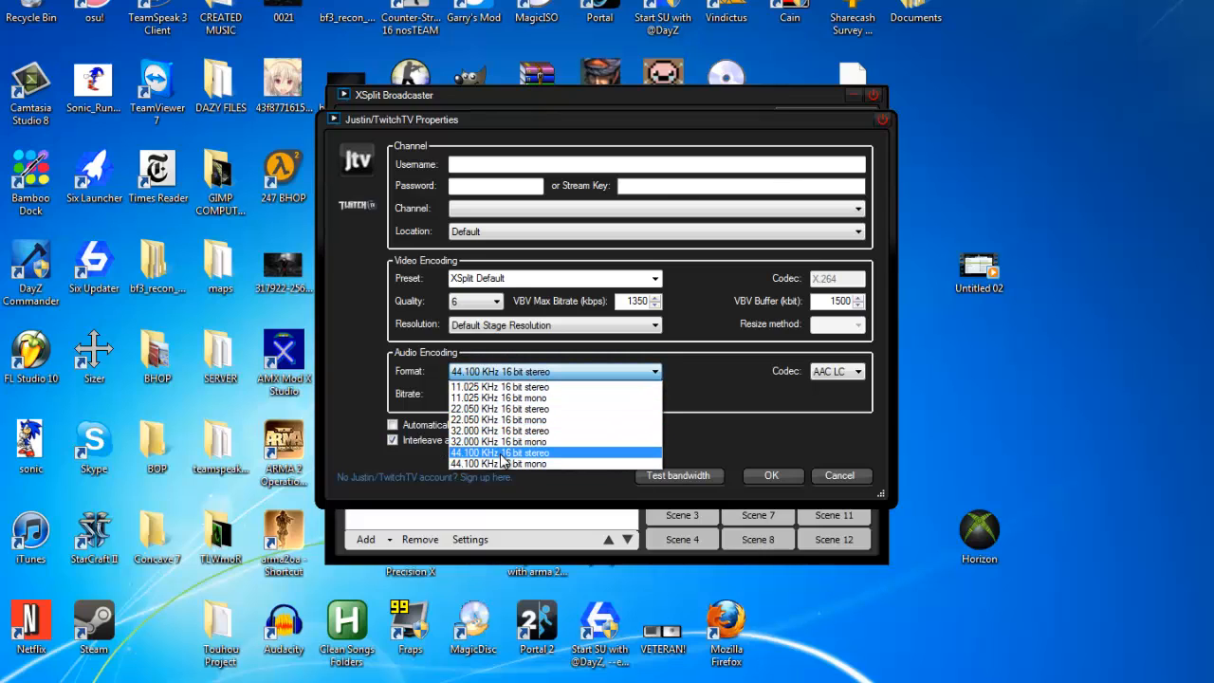
{"action": "left_click", "coordinate": [501, 456]}
Try an audio bitrate of 144000 for the new channel, then set the audio bitrate to 96000.
{"action": "left_click", "coordinate": [492, 398]}
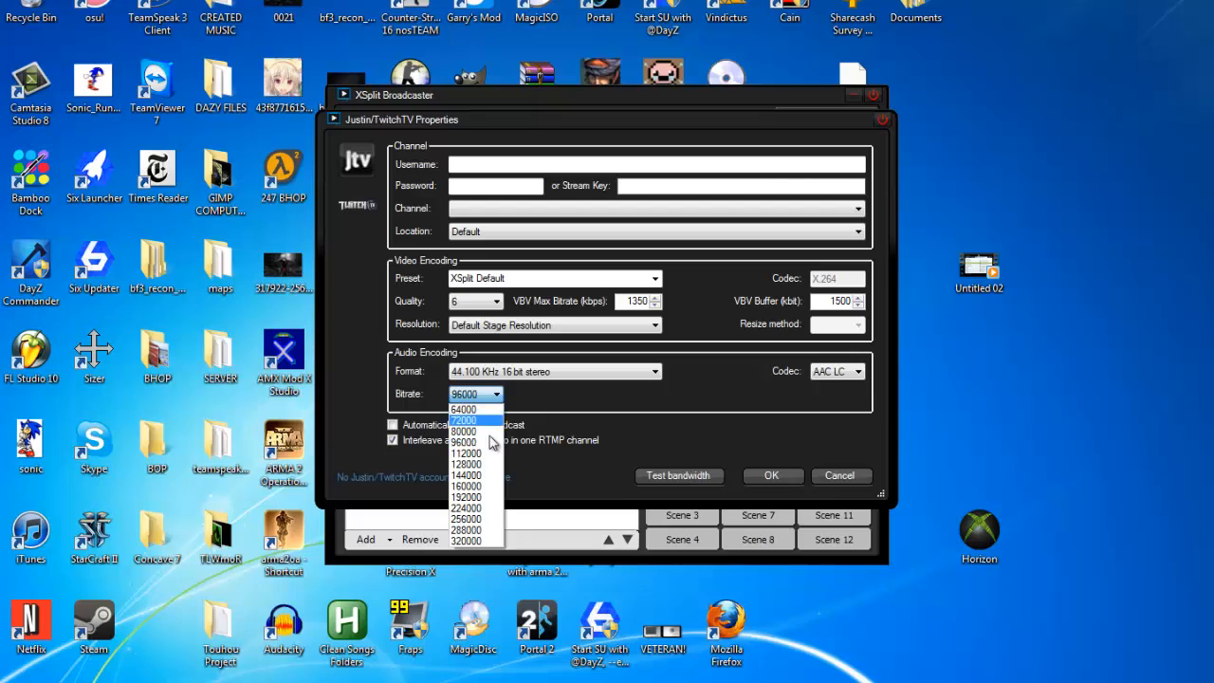
{"action": "left_click", "coordinate": [470, 474]}
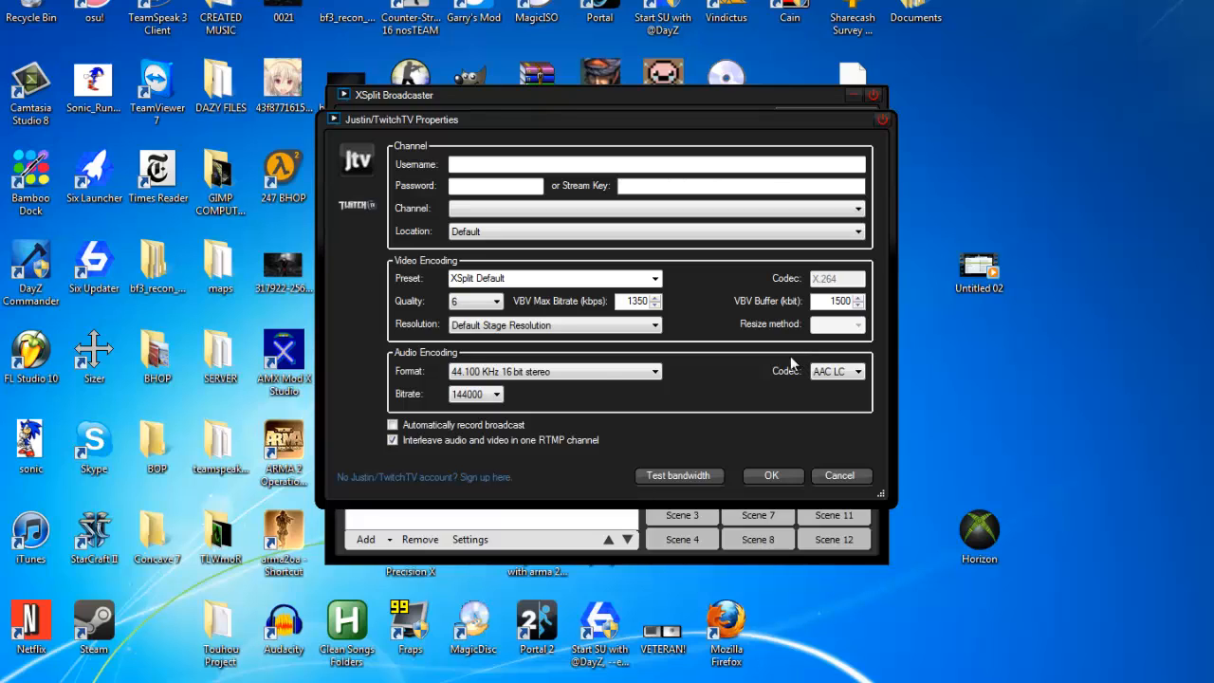
{"action": "left_click", "coordinate": [494, 394]}
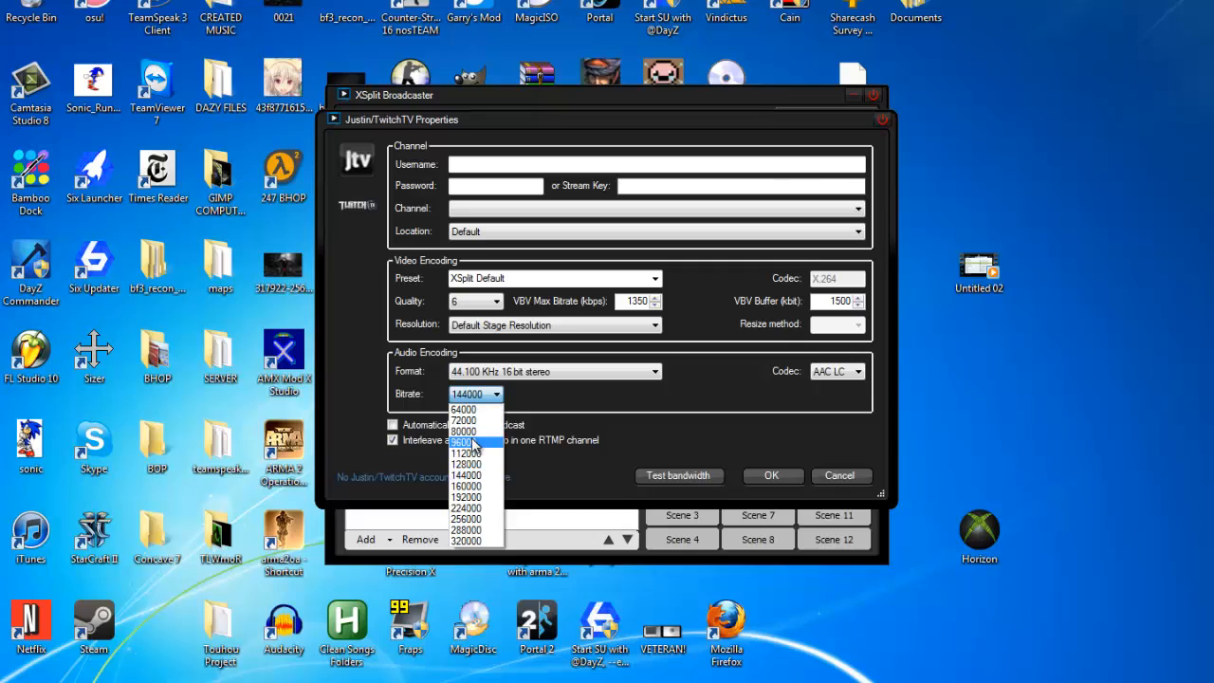
{"action": "left_click", "coordinate": [471, 441]}
{"action": "left_click", "coordinate": [489, 394]}
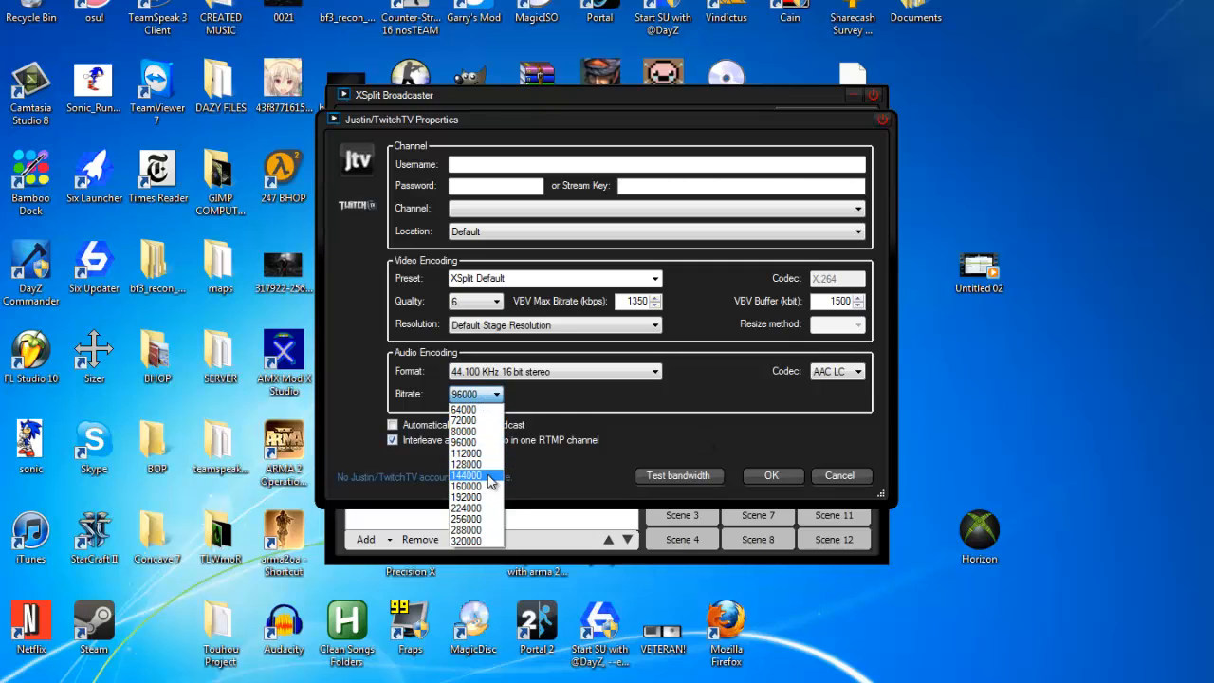
{"action": "left_click", "coordinate": [465, 442]}
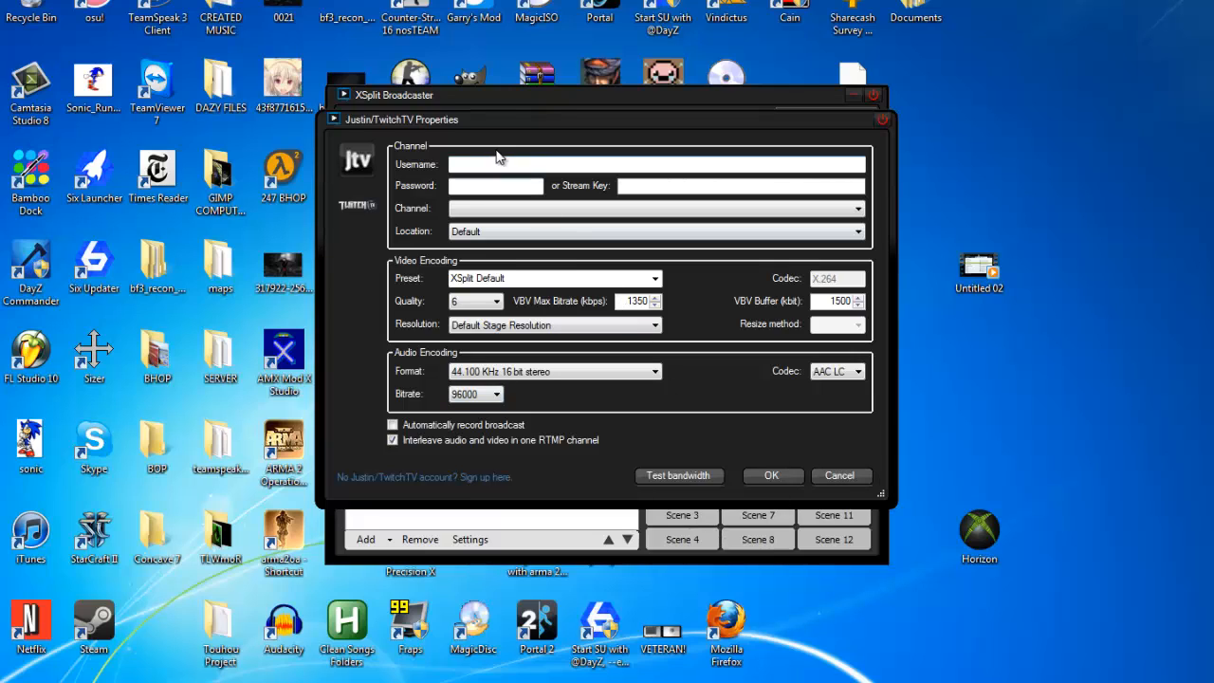
Try to test the bandwidth without channel credentials and discard the new channel's properties.
{"action": "left_click", "coordinate": [678, 475]}
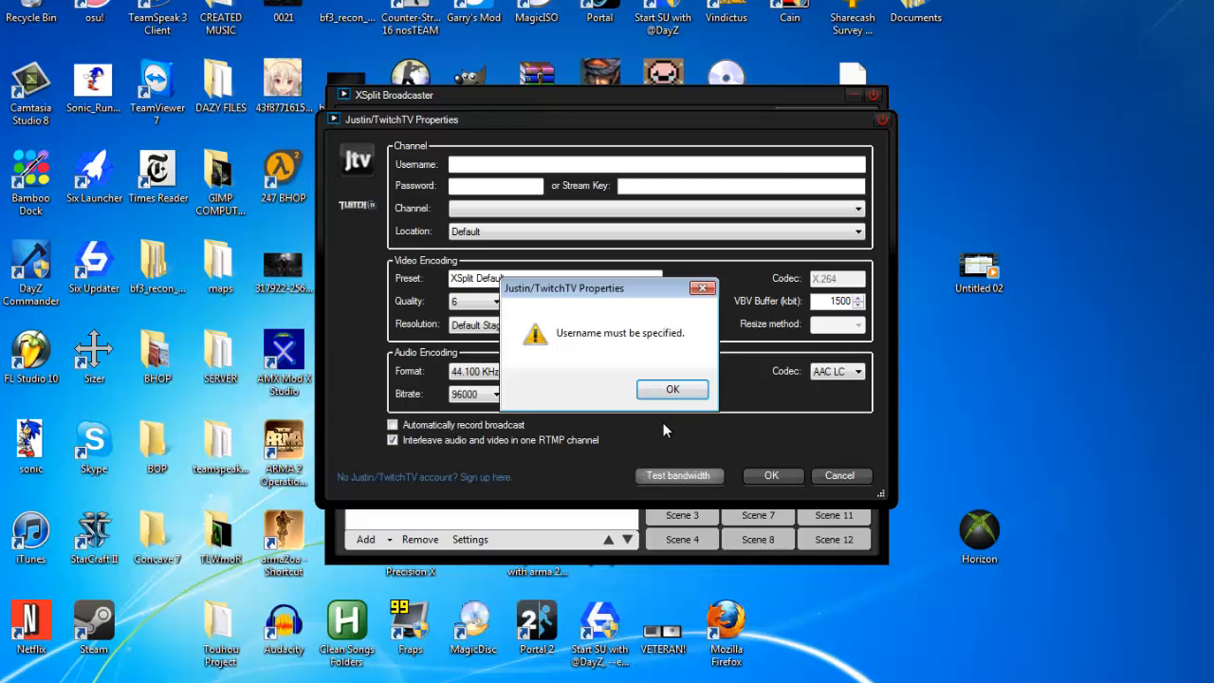
{"action": "left_click", "coordinate": [672, 389]}
{"action": "left_click", "coordinate": [830, 475]}
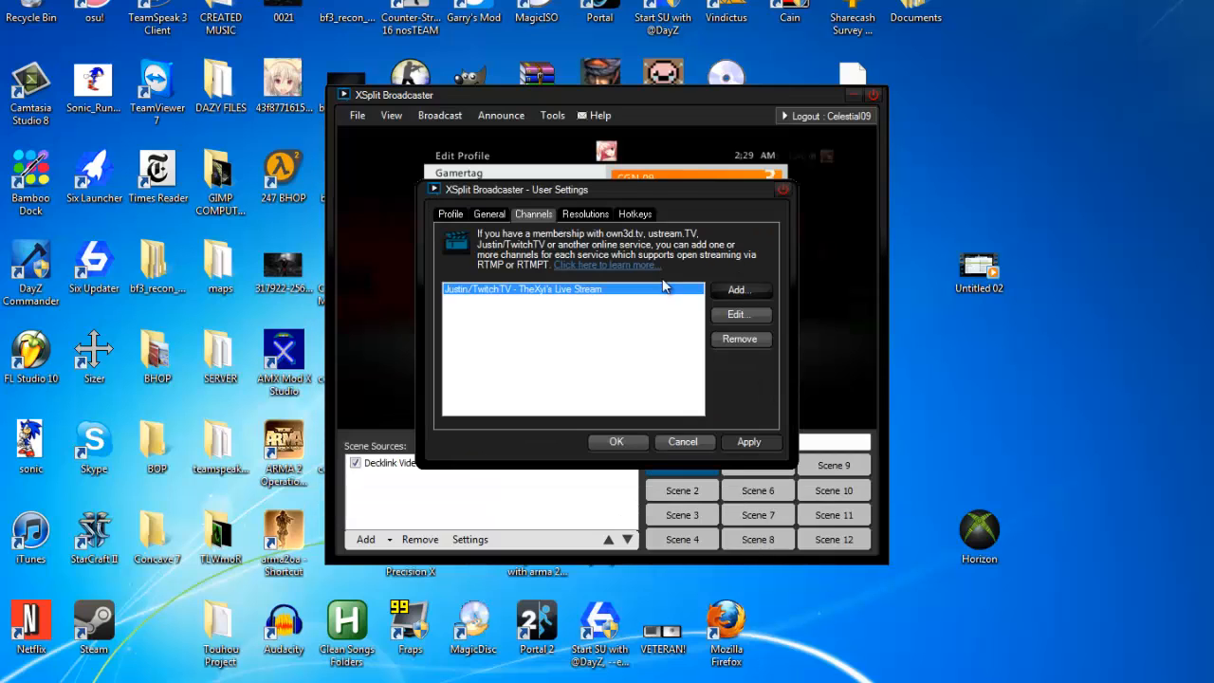
Edit the existing Justin/TwitchTV channel and set its VBV max bitrate to 2000 kbps.
{"action": "left_click", "coordinate": [726, 316]}
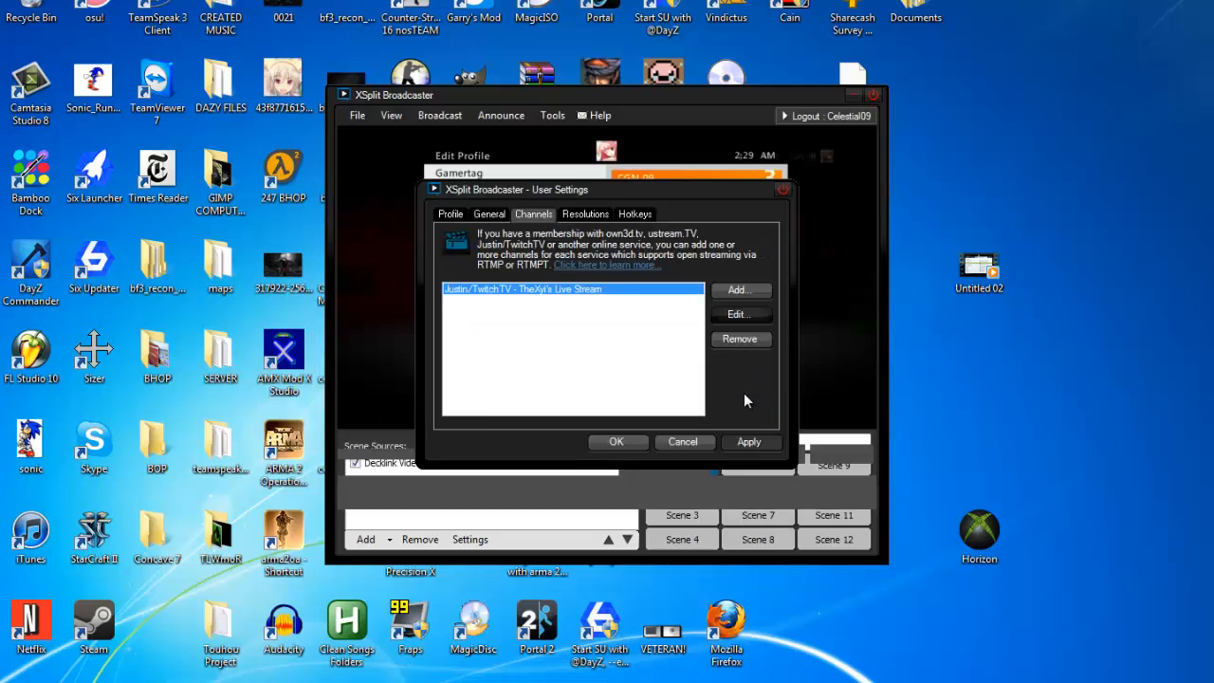
{"action": "double_click", "coordinate": [633, 301]}
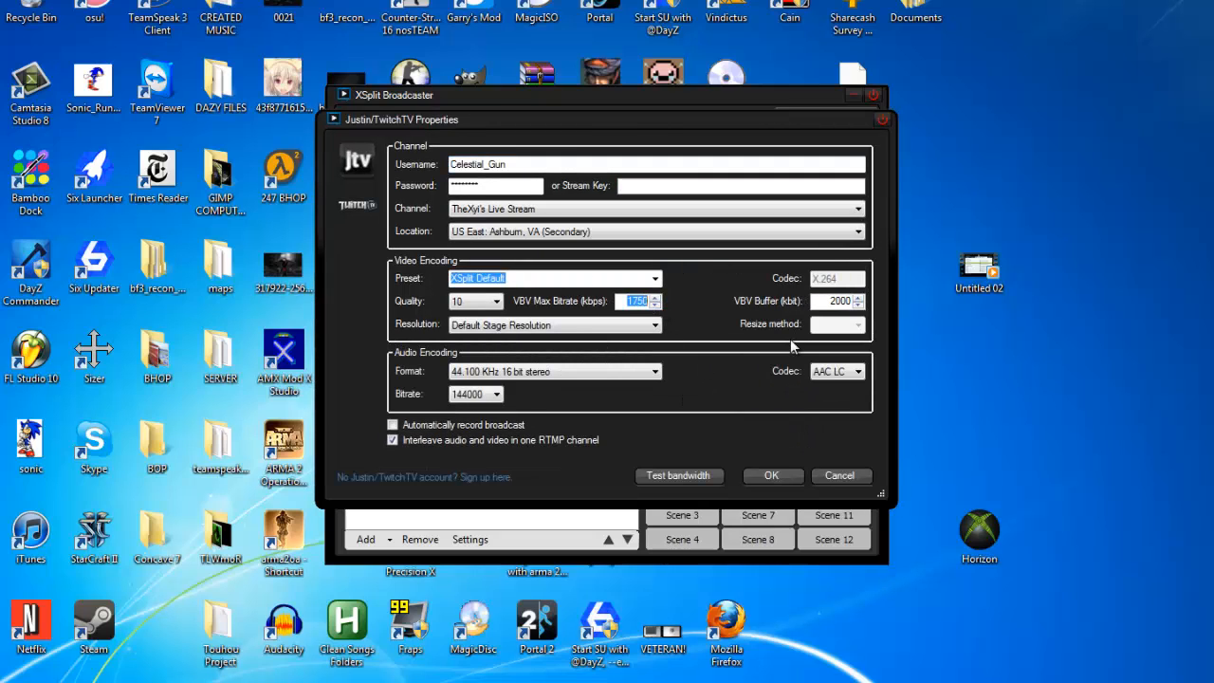
{"action": "type", "text": "2000"}
Run the bandwidth test for the channel with its details shown, then close the tester and save the channel properties.
{"action": "left_click", "coordinate": [703, 477]}
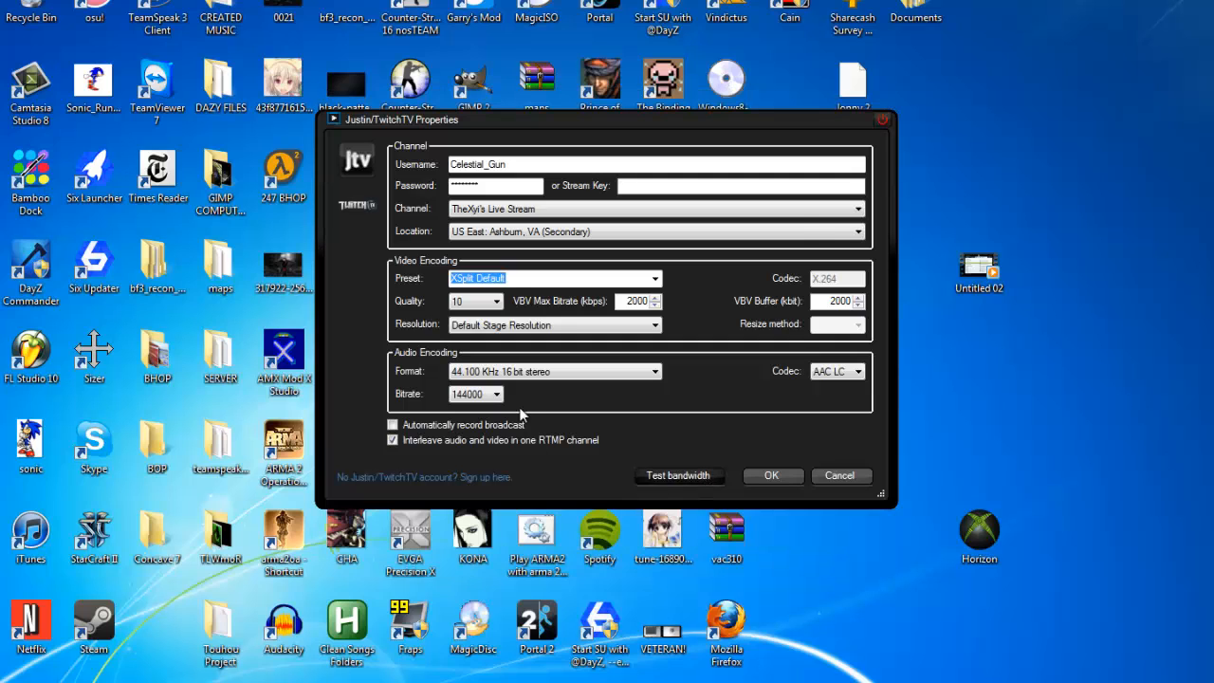
{"action": "left_click_drag", "start_coordinate": [612, 233], "coordinate": [940, 338]}
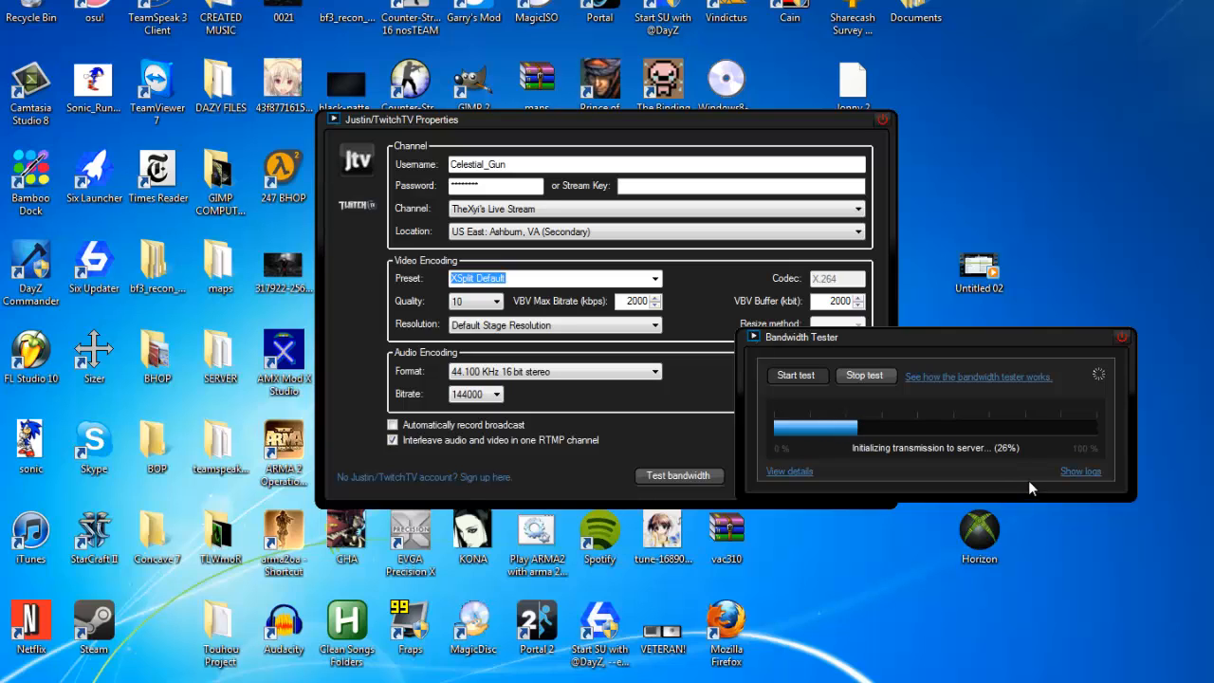
{"action": "left_click", "coordinate": [789, 471]}
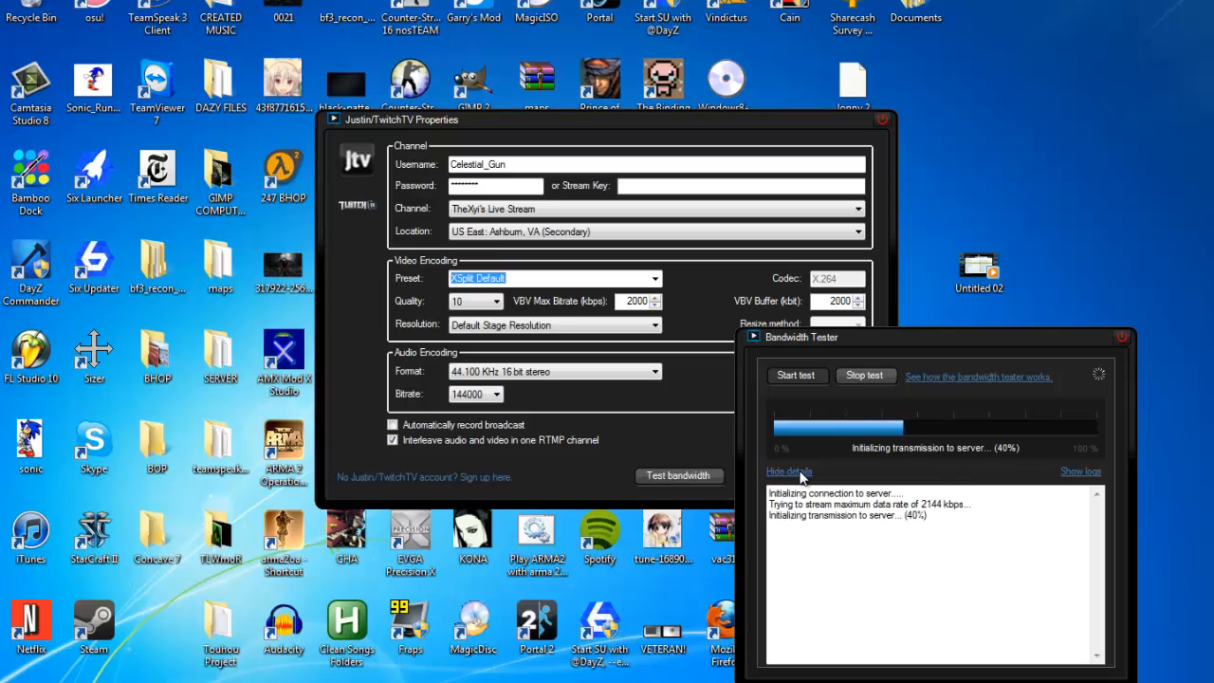
{"action": "left_click_drag", "start_coordinate": [901, 334], "coordinate": [966, 197]}
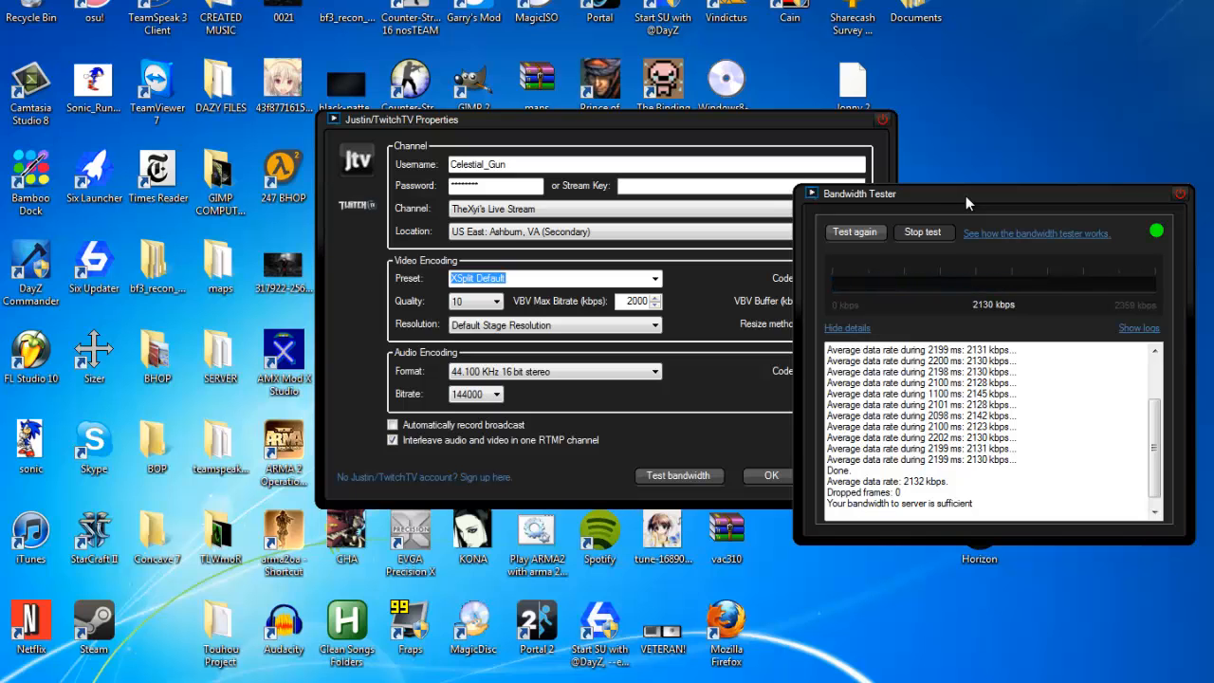
{"action": "left_click_drag", "start_coordinate": [965, 196], "coordinate": [527, 257]}
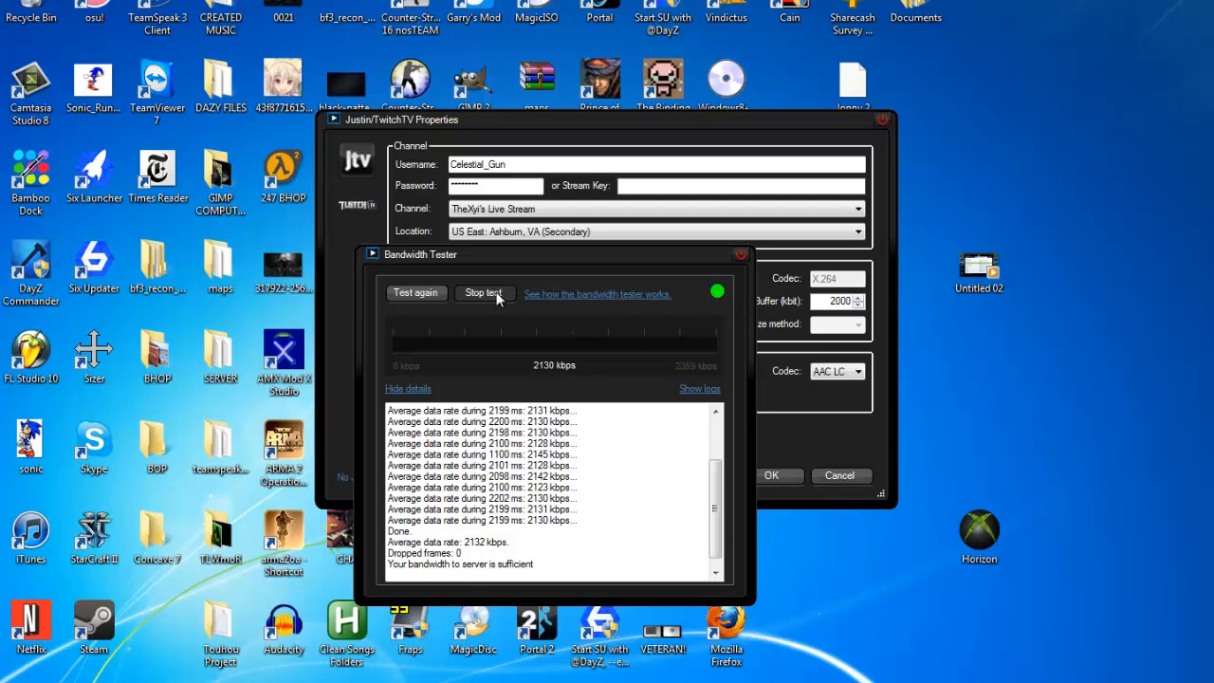
{"action": "left_click", "coordinate": [740, 255]}
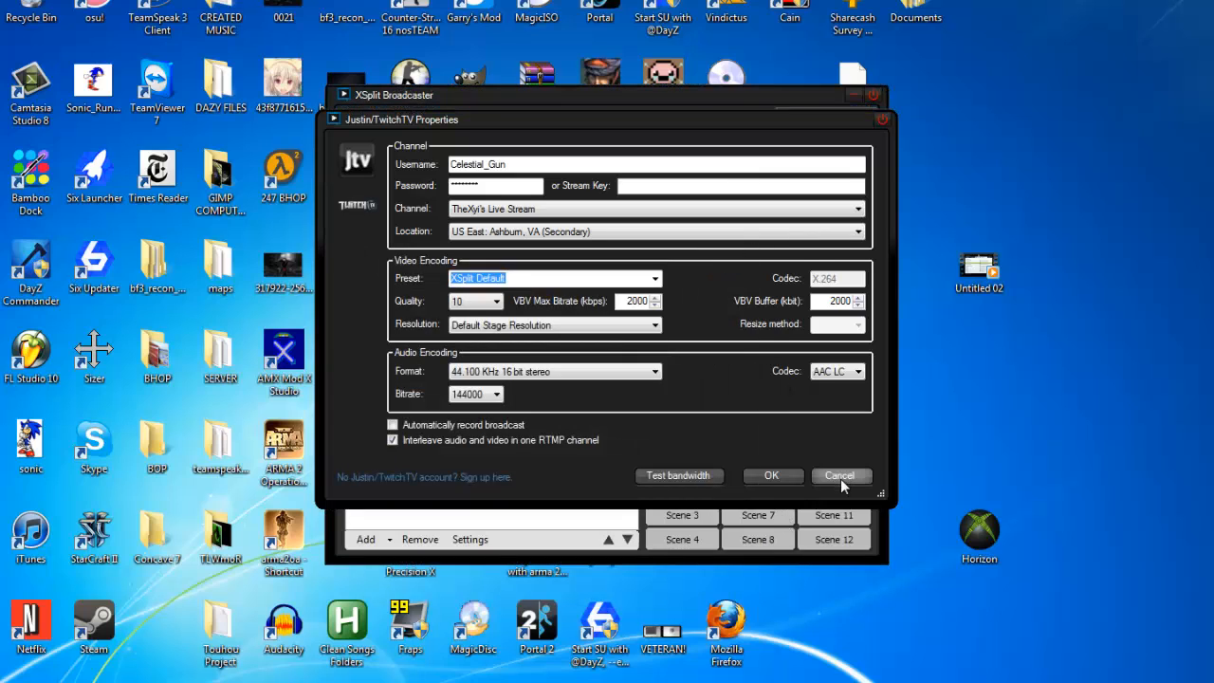
{"action": "left_click", "coordinate": [788, 479]}
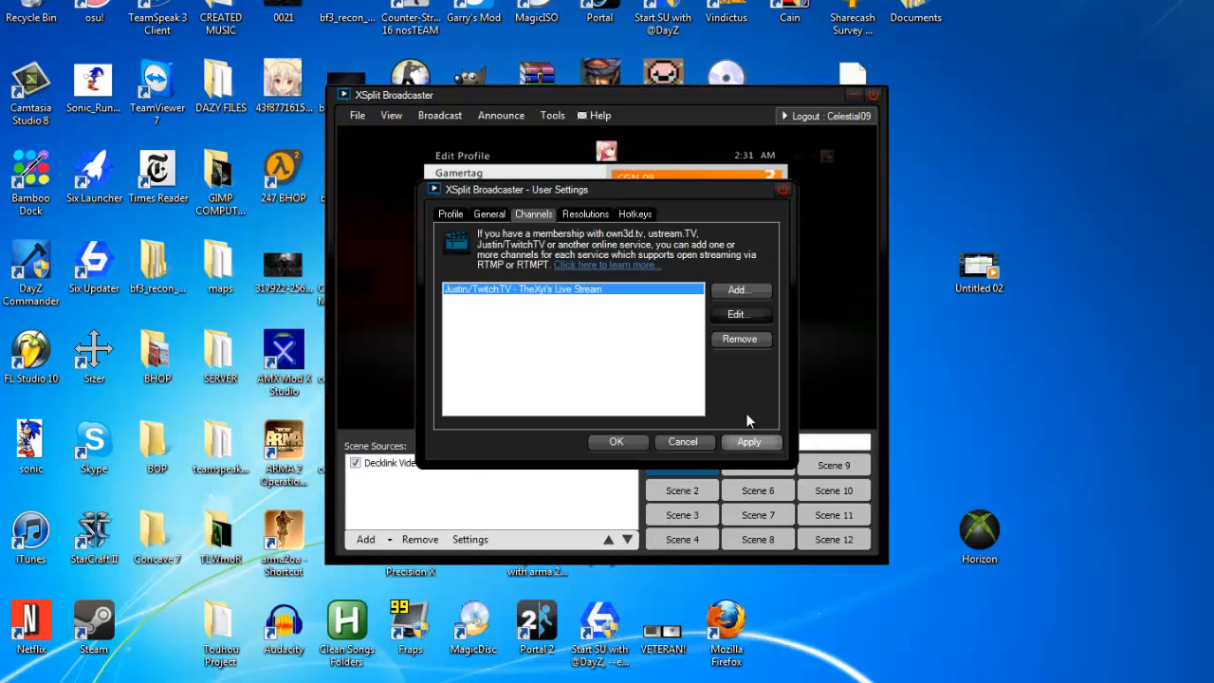
Set the existing channel's video quality to 6 and save the user settings.
{"action": "left_click", "coordinate": [737, 314]}
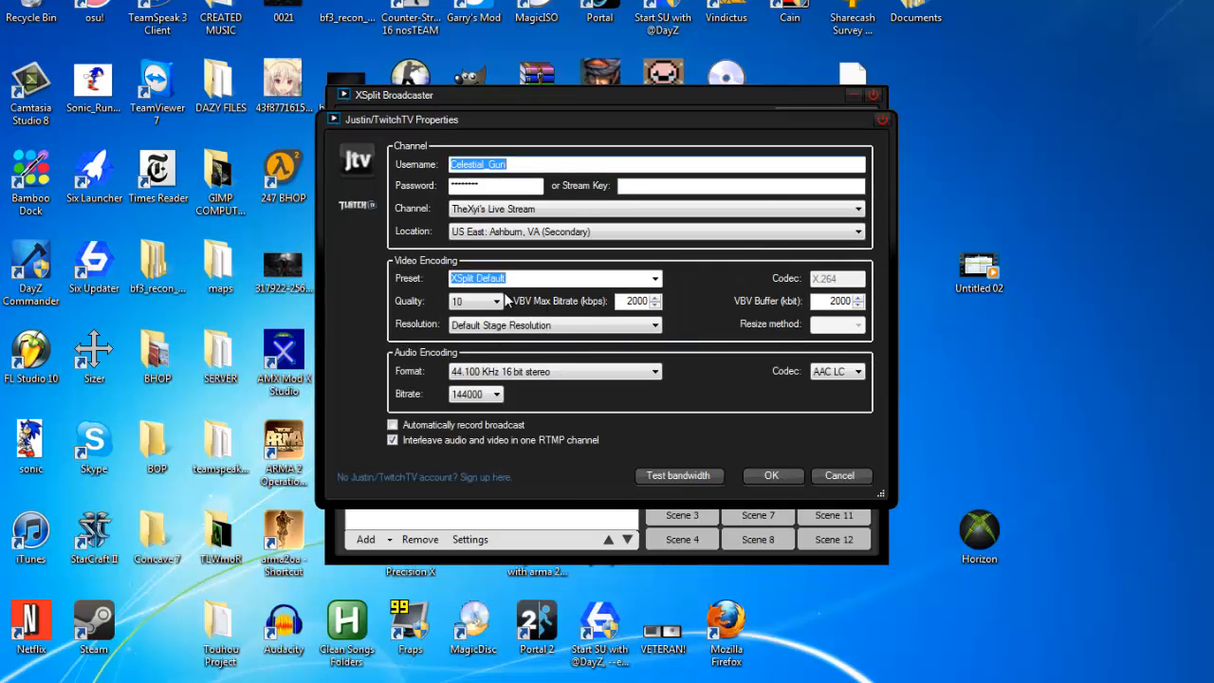
{"action": "left_click", "coordinate": [495, 300]}
{"action": "left_click", "coordinate": [479, 399]}
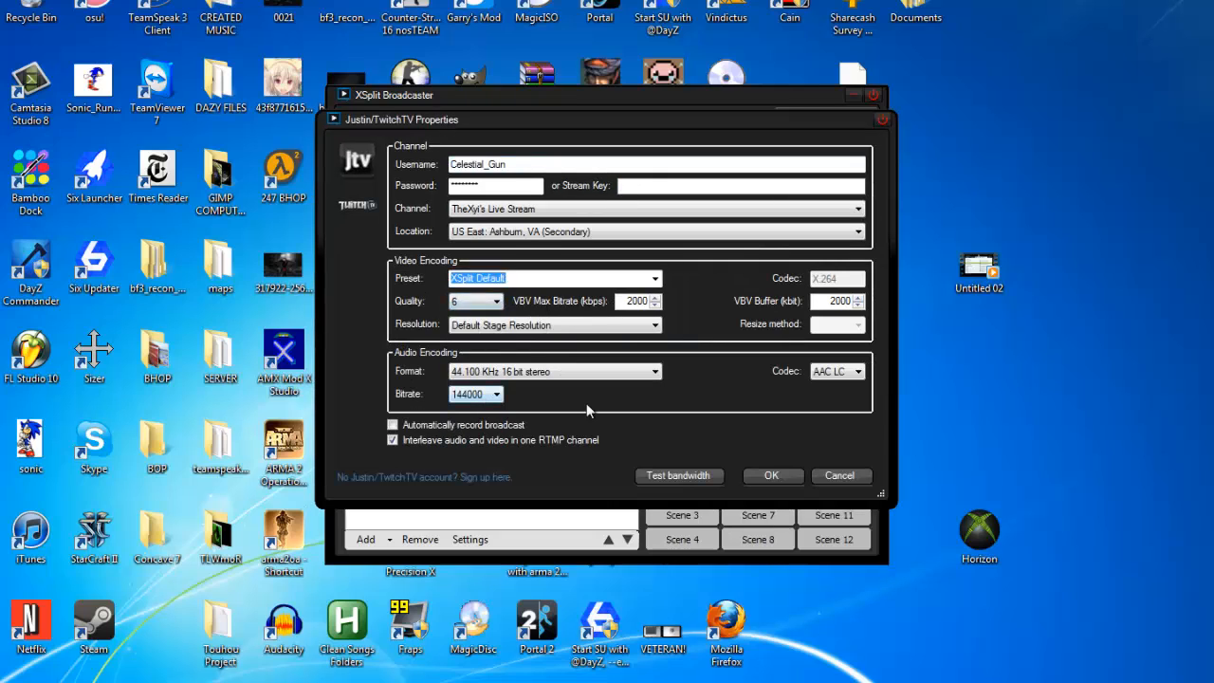
{"action": "left_click", "coordinate": [776, 475]}
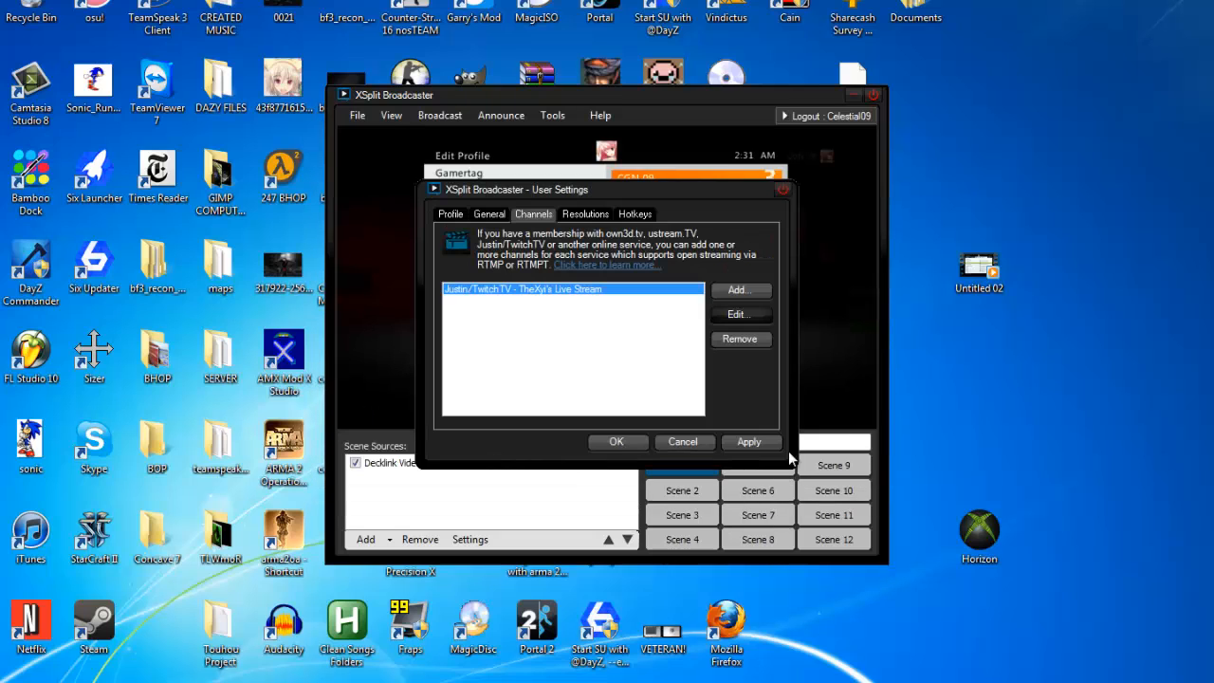
{"action": "left_click", "coordinate": [601, 444]}
Set the stage resolution to 1280 x 720 - 720p HDTV (video) and the frame rate to 29.97 fps.
{"action": "left_click", "coordinate": [391, 116]}
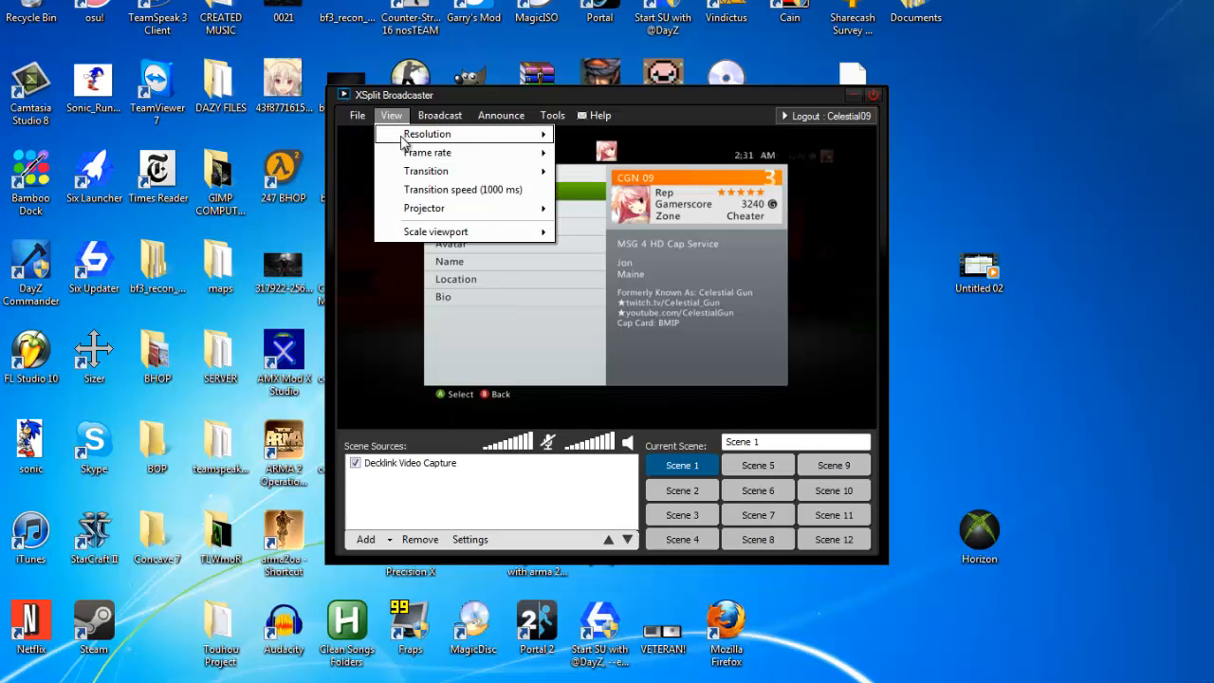
{"action": "mouse_move", "coordinate": [403, 140]}
{"action": "left_click", "coordinate": [626, 193]}
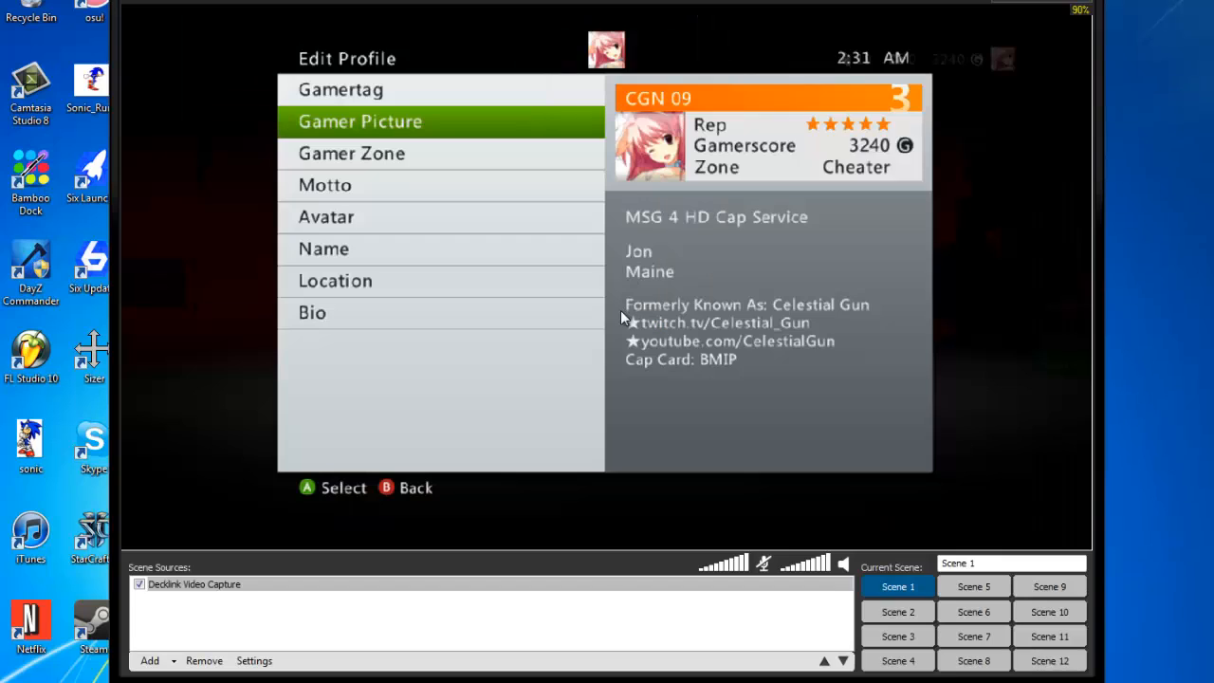
{"action": "left_click", "coordinate": [178, 1]}
{"action": "mouse_move", "coordinate": [201, 34]}
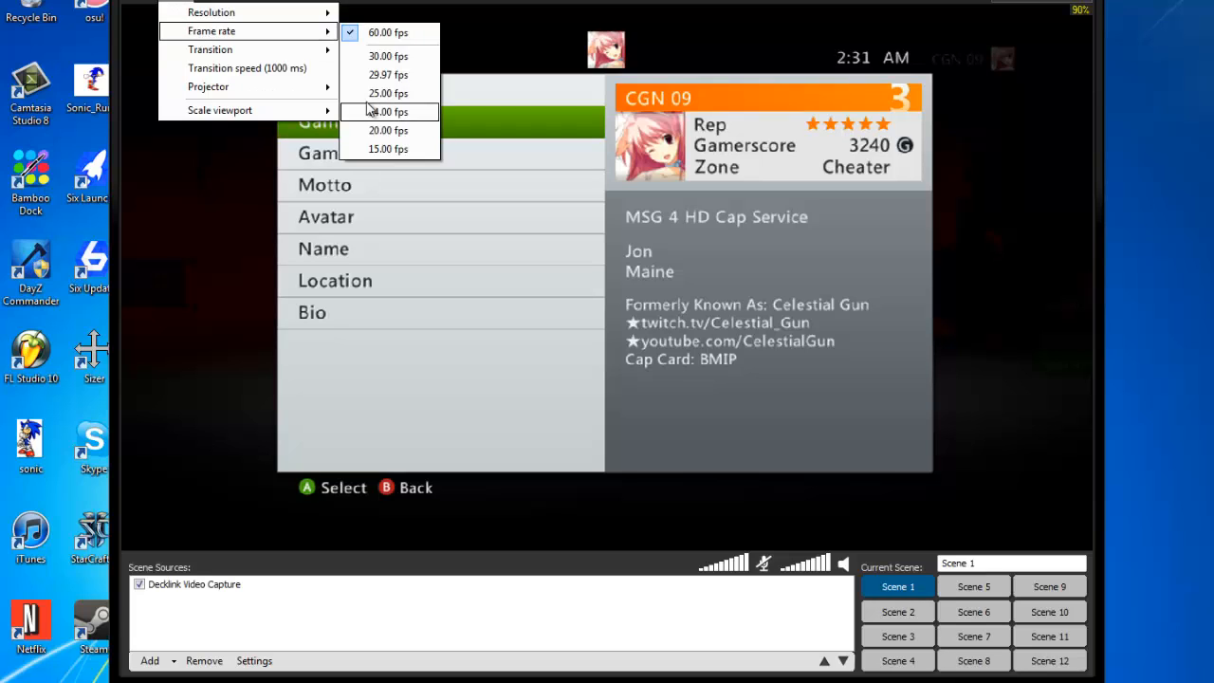
{"action": "left_click", "coordinate": [389, 76]}
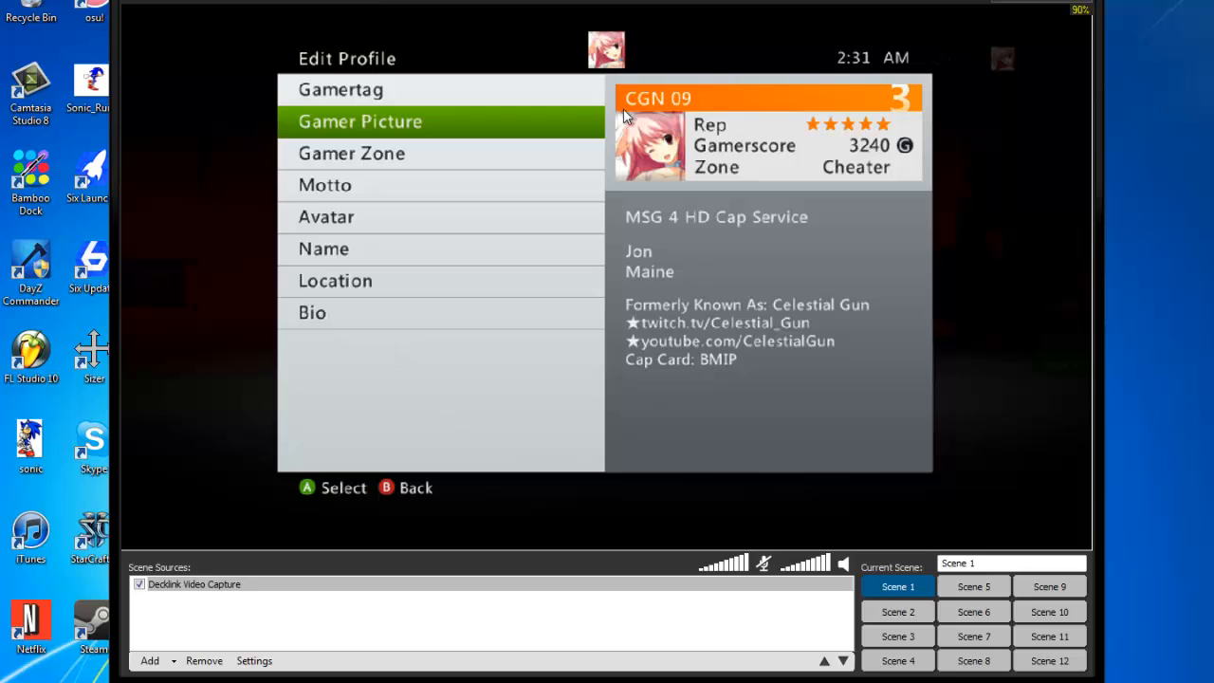
Set a custom stage frame rate of 60.00 fps.
{"action": "left_click", "coordinate": [178, 2]}
{"action": "mouse_move", "coordinate": [211, 31]}
{"action": "left_click", "coordinate": [388, 34]}
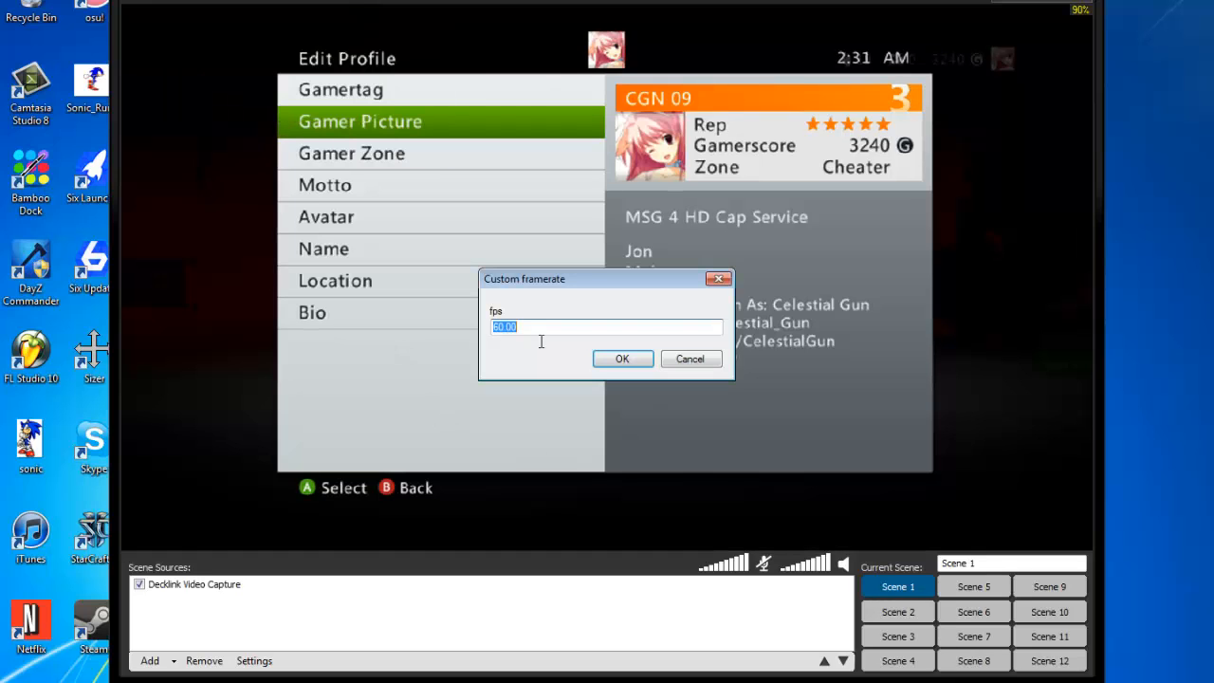
{"action": "left_click", "coordinate": [651, 360]}
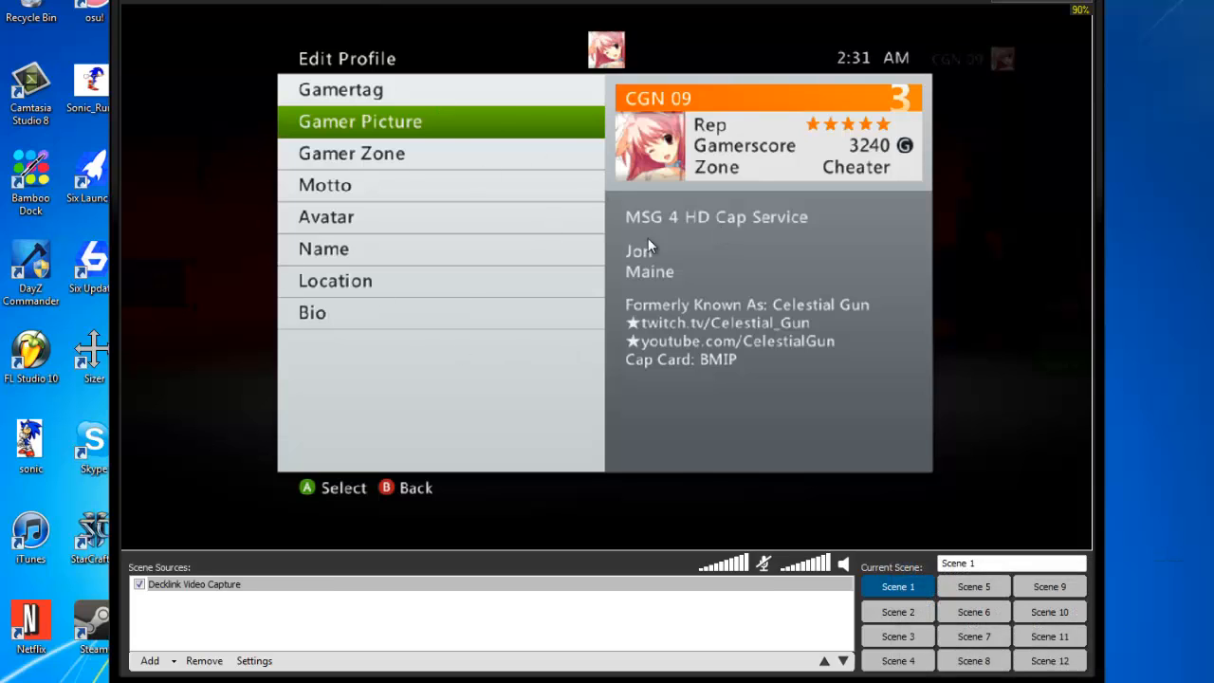
Set the stage frame rate to the 29.97 fps preset.
{"action": "left_click", "coordinate": [179, 7]}
{"action": "mouse_move", "coordinate": [204, 32]}
{"action": "left_click", "coordinate": [388, 74]}
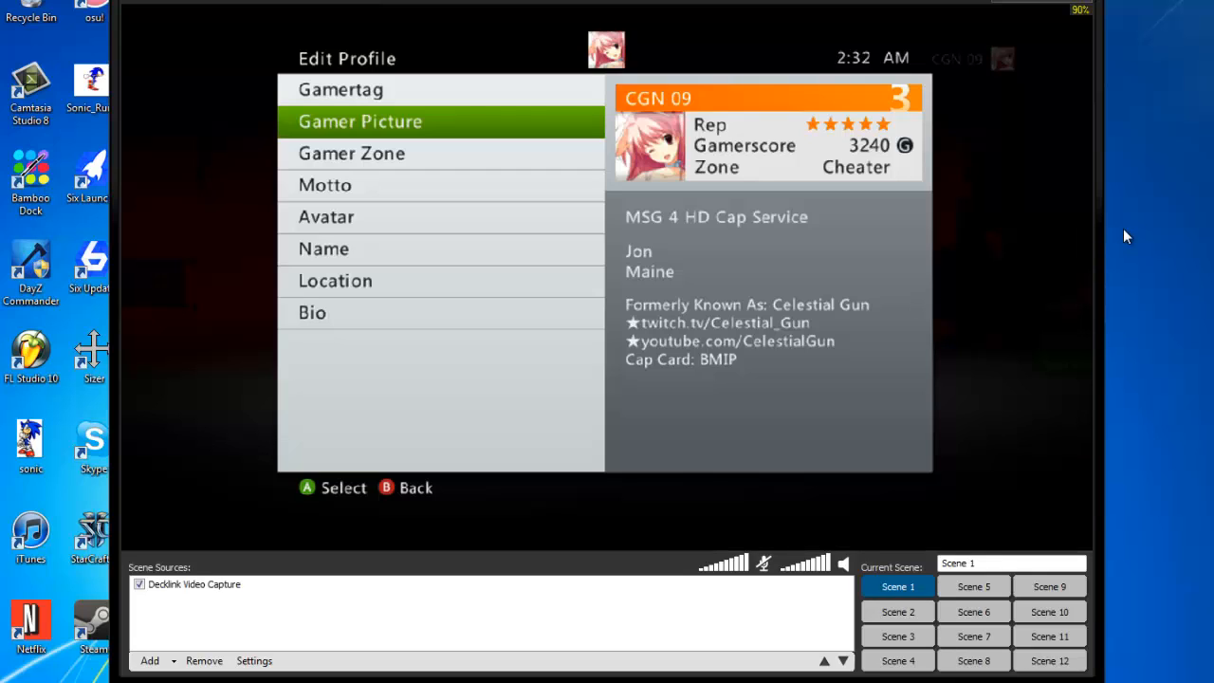
Change the stage resolution to 1920 x 1080 - HDTV (video) and dismiss the warning.
{"action": "right_click", "coordinate": [171, 4]}
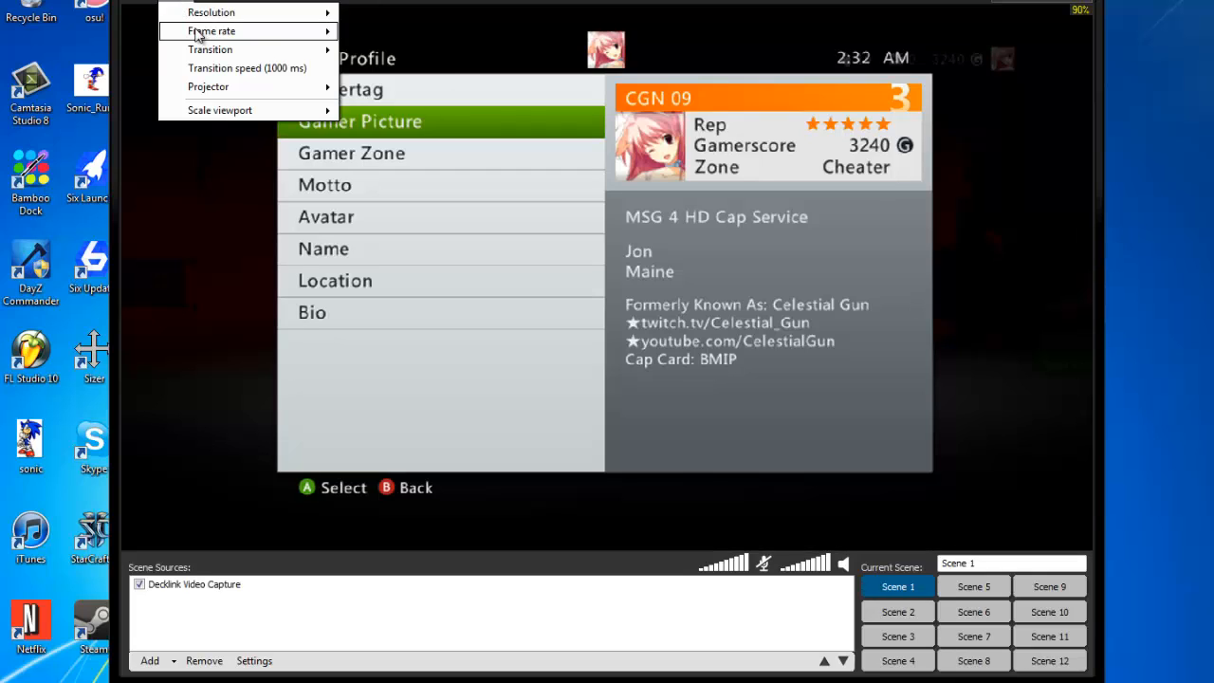
{"action": "mouse_move", "coordinate": [198, 36]}
{"action": "mouse_move", "coordinate": [204, 14]}
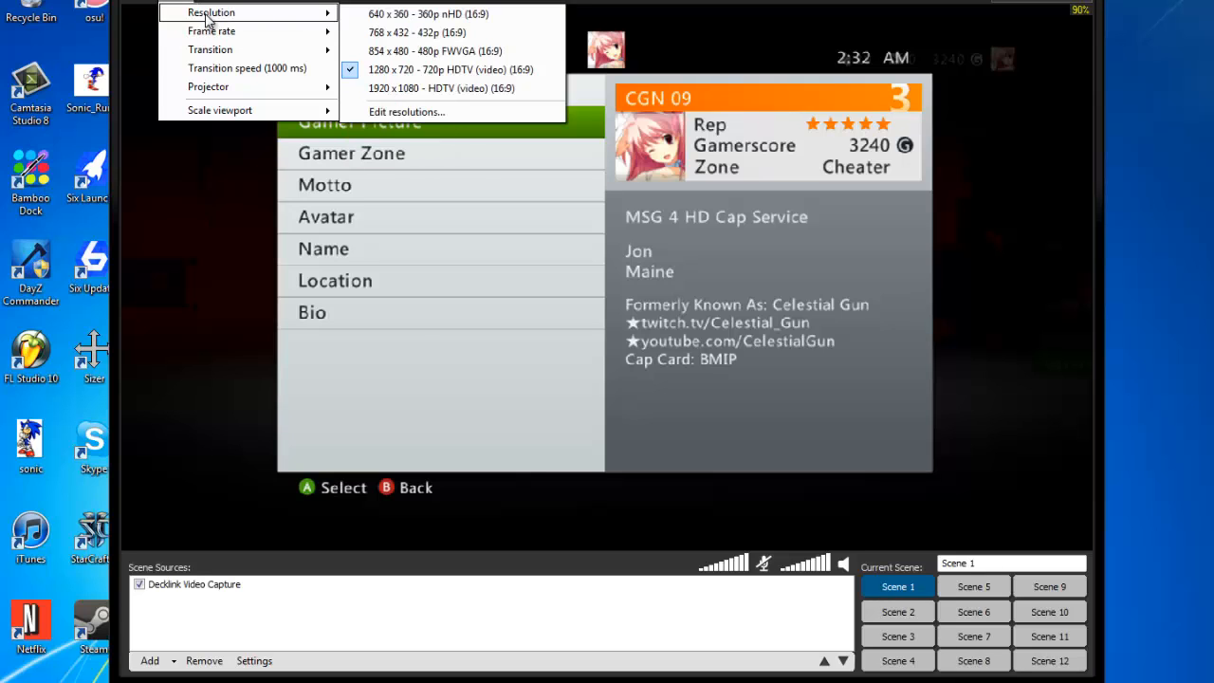
{"action": "left_click", "coordinate": [396, 102]}
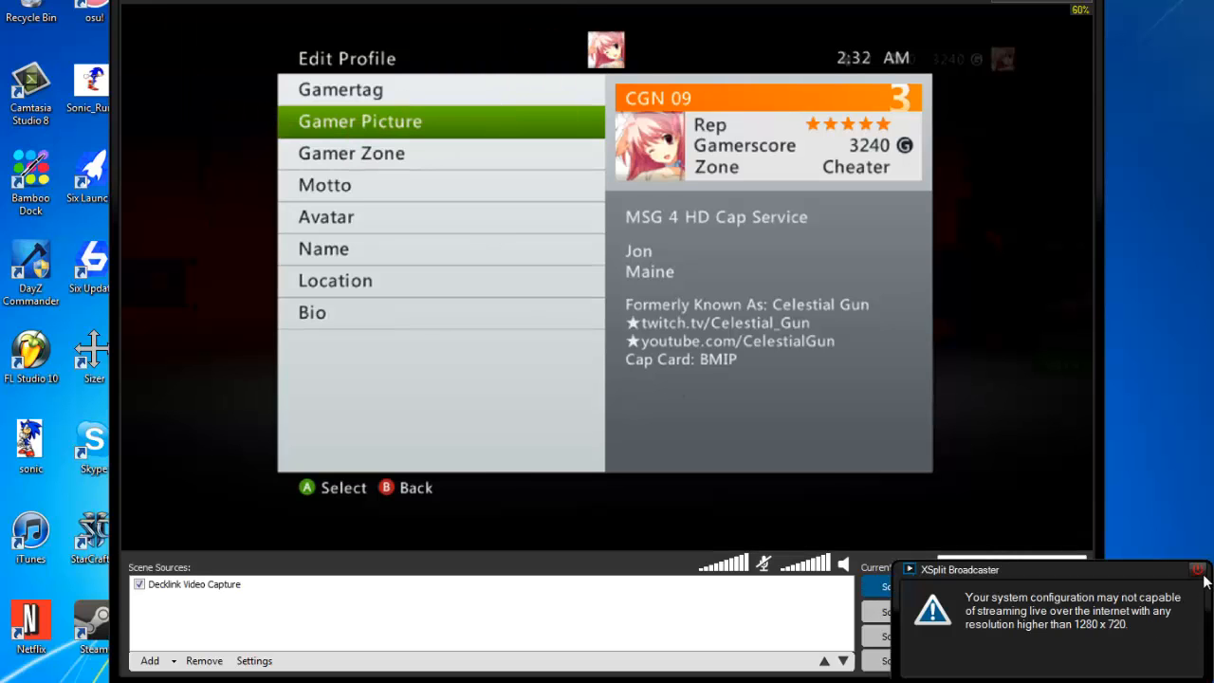
{"action": "left_click", "coordinate": [1192, 573]}
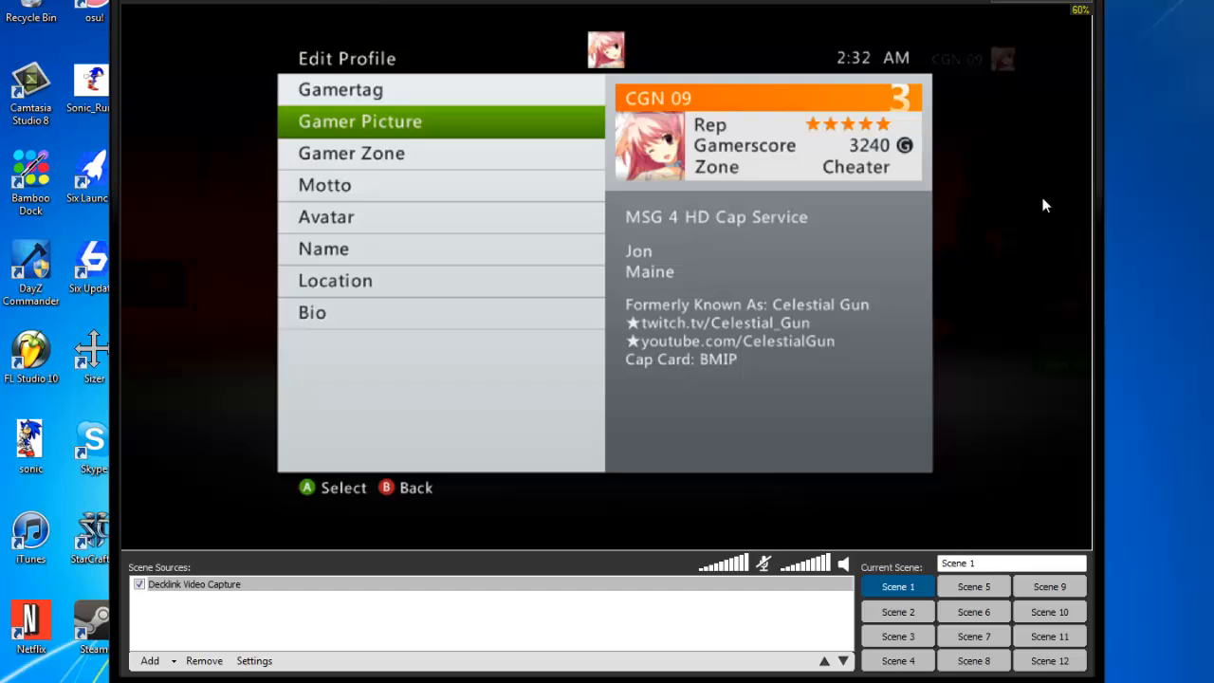
Check the video quality and bitrate in the Justin/TwitchTV channel's properties and leave the user settings without saving.
{"action": "left_click", "coordinate": [358, 10]}
{"action": "left_click", "coordinate": [392, 46]}
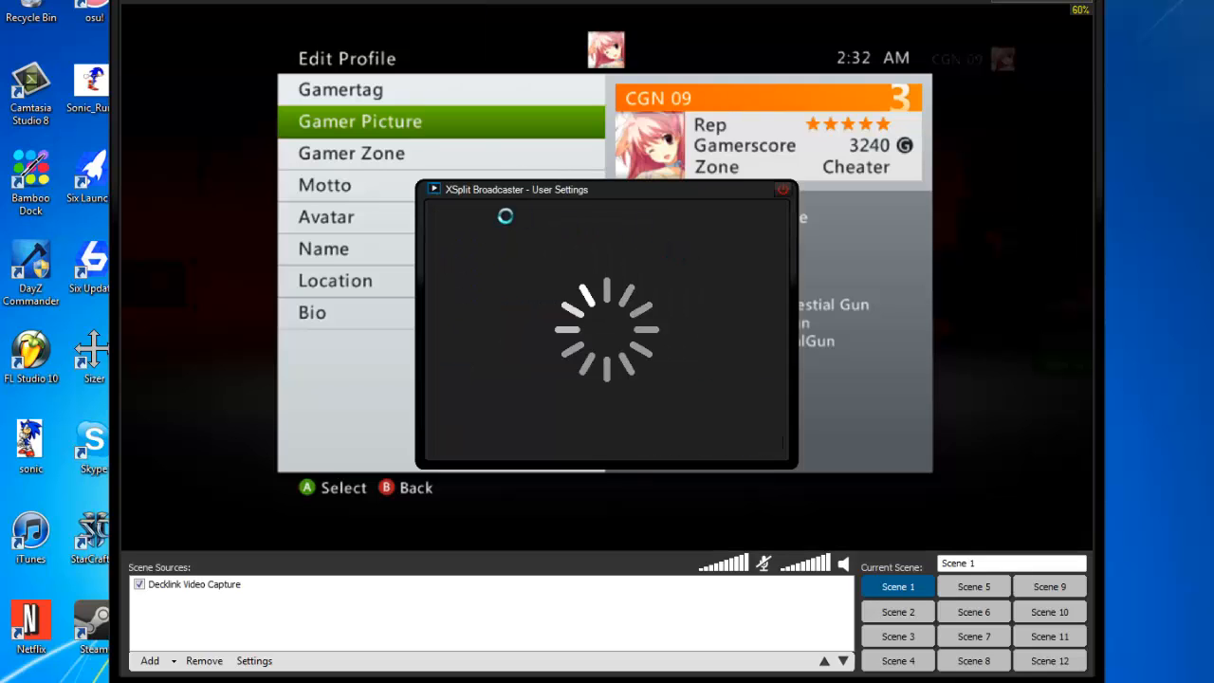
{"action": "left_click", "coordinate": [534, 214]}
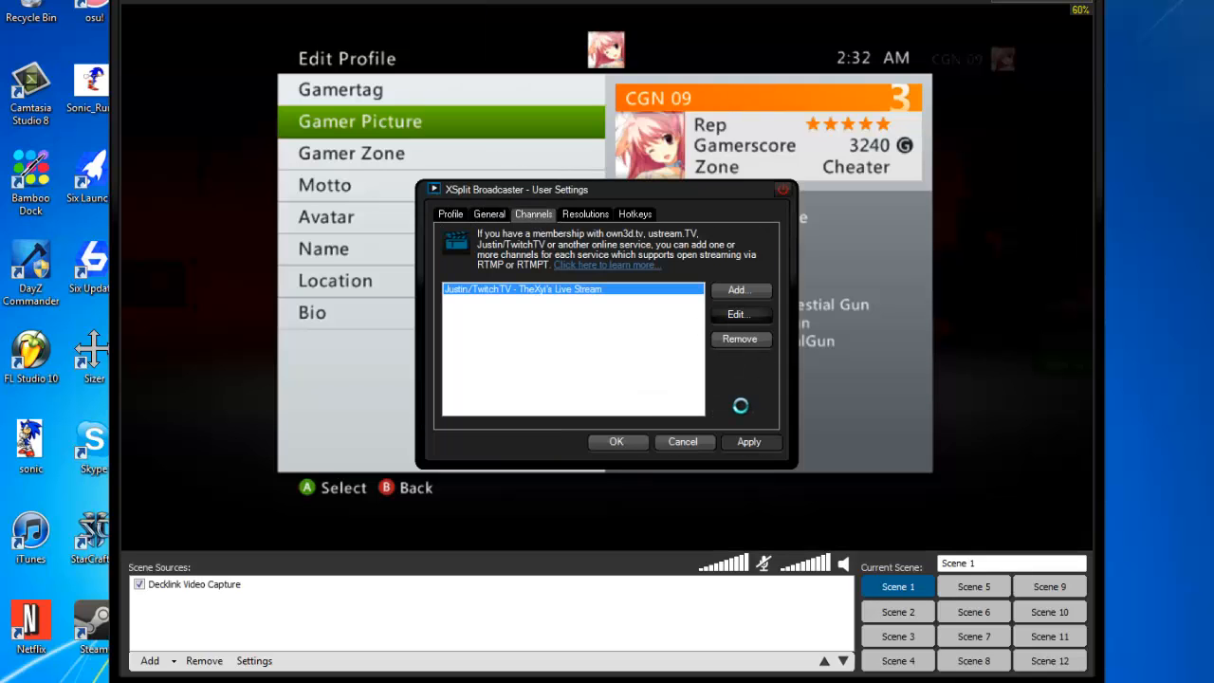
{"action": "left_click", "coordinate": [740, 314]}
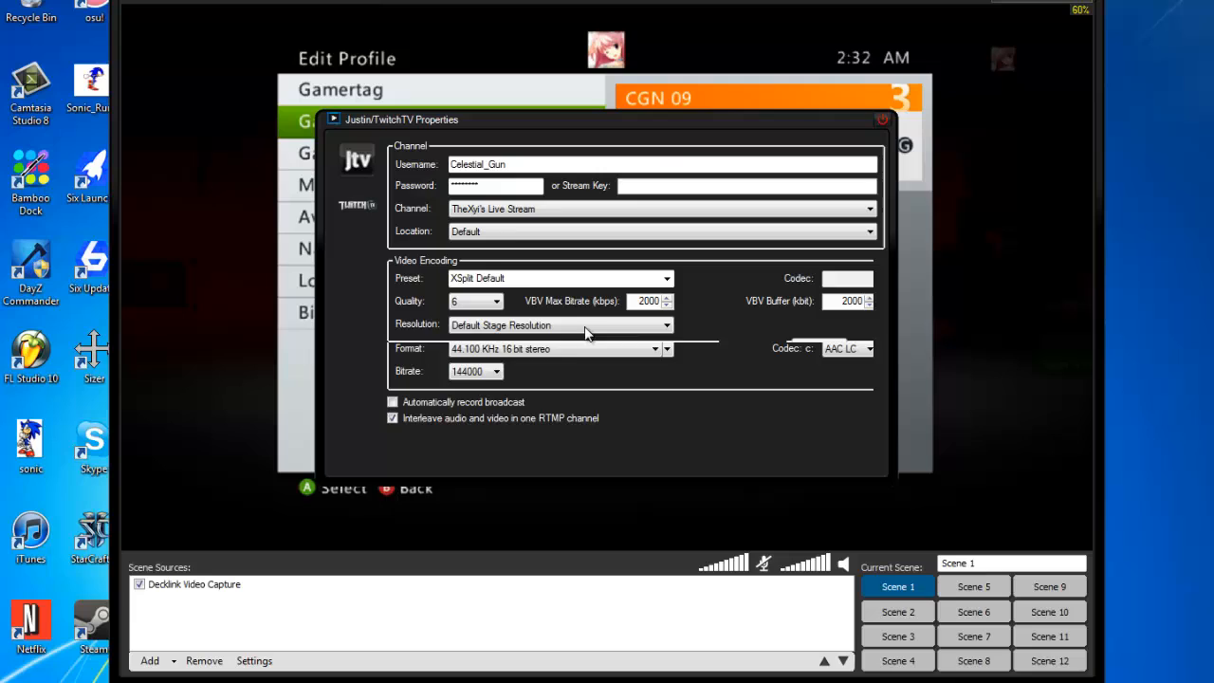
{"action": "left_click", "coordinate": [487, 310]}
{"action": "left_click", "coordinate": [476, 394]}
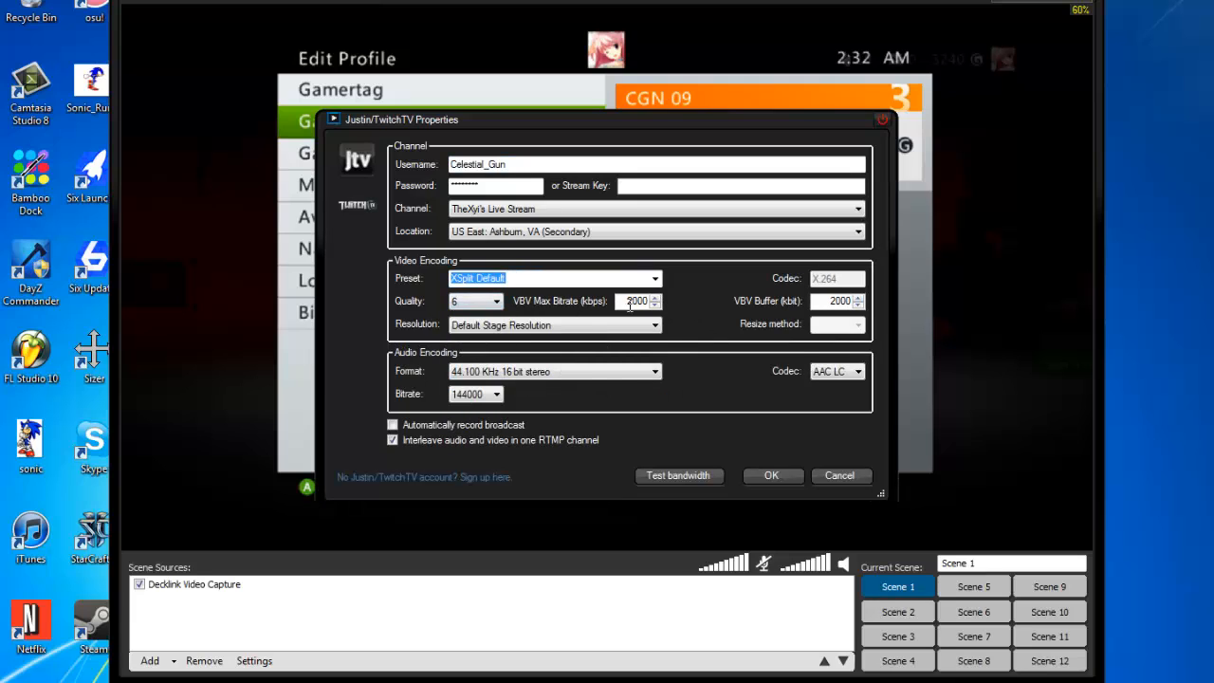
{"action": "left_click", "coordinate": [846, 475]}
{"action": "left_click", "coordinate": [685, 441]}
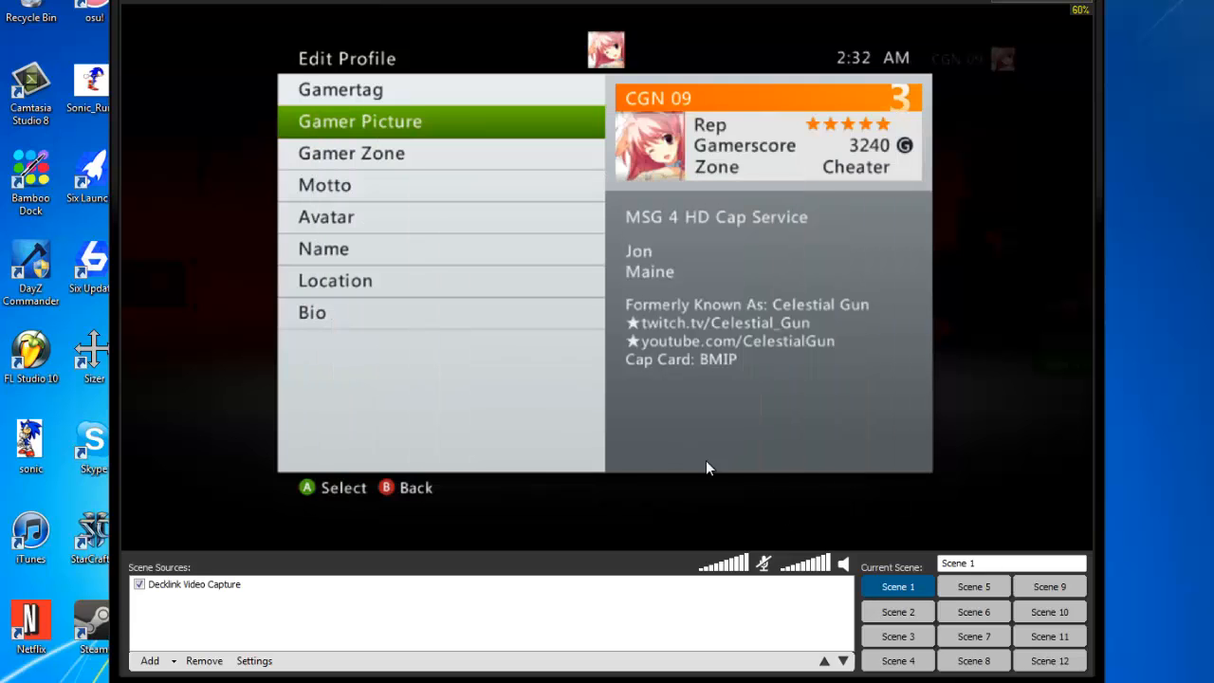